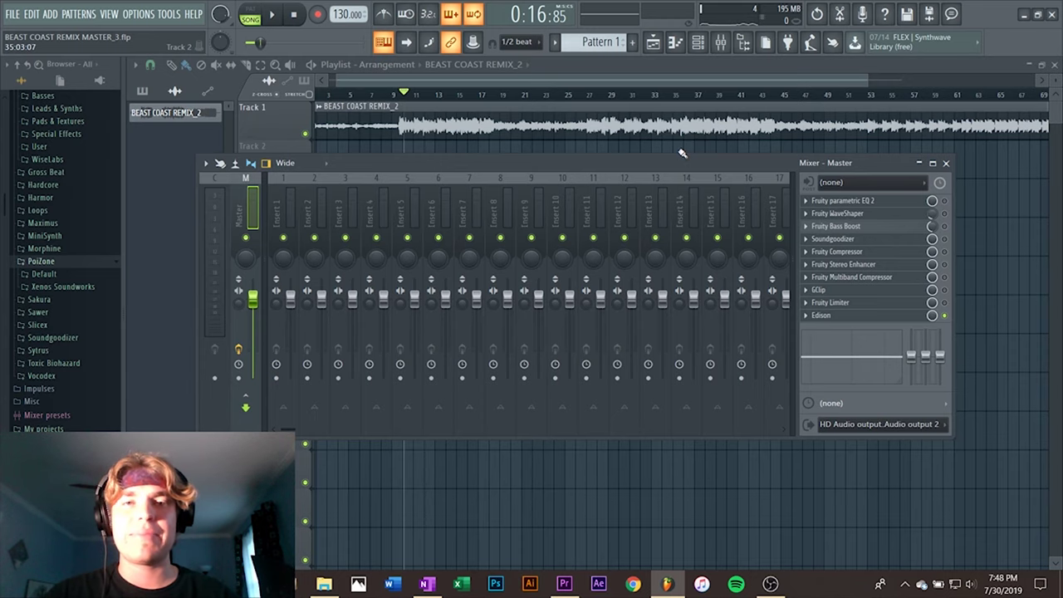
Enable Fruity parametric EQ 2 on the master and load its 20Hz + 18kHz cut preset
left_click(868, 203)
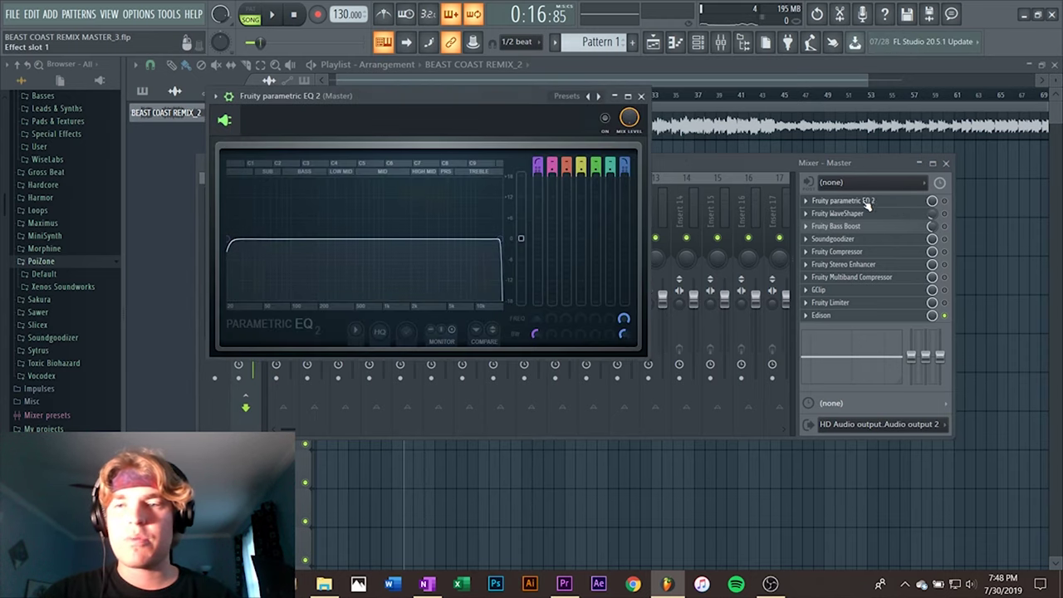
left_click(889, 204)
left_click(890, 204)
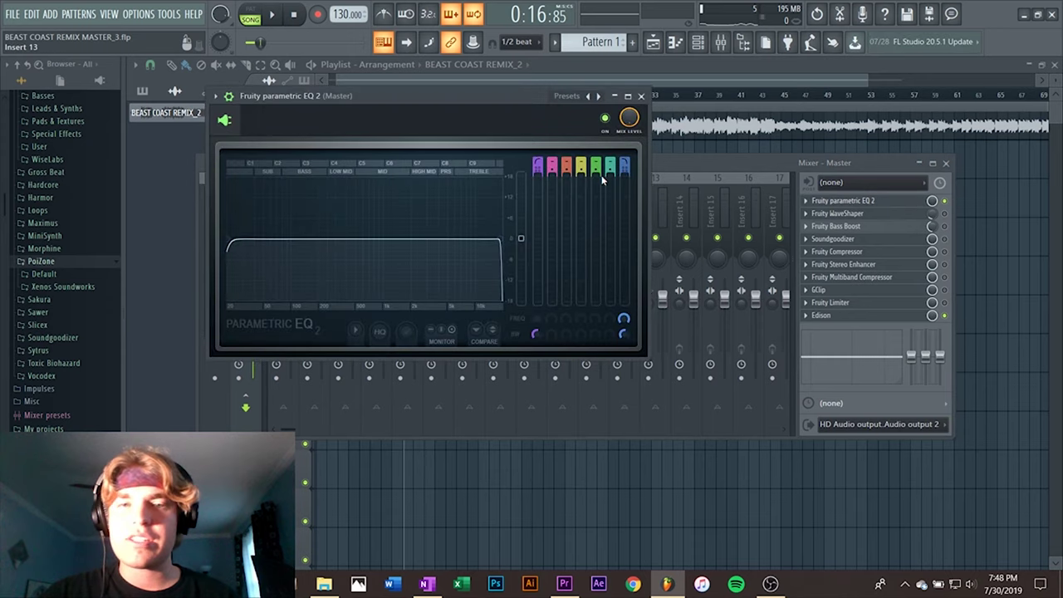
left_click(215, 95)
mouse_move(256, 146)
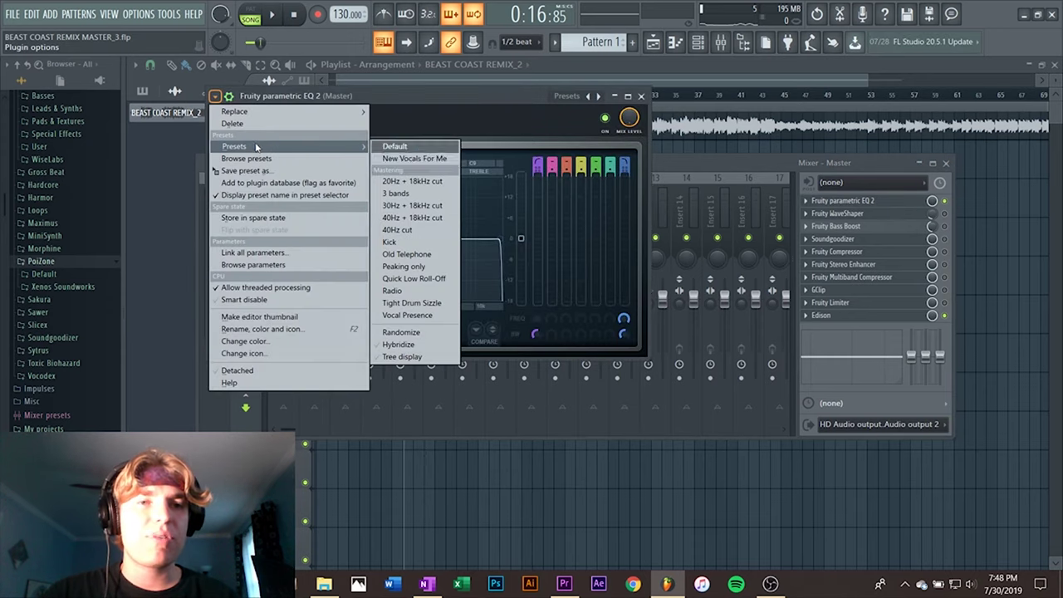
left_click(444, 181)
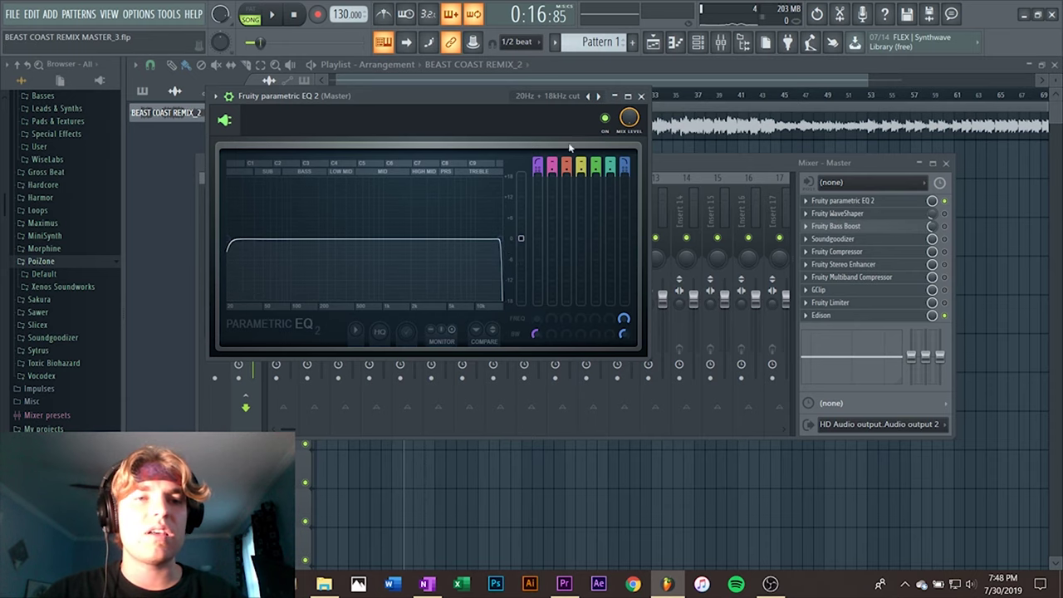
left_click_drag(409, 95, 473, 96)
Open Fruity WaveShaper on the master, try the Soft clip 5 preset, and load Soft Saturation instead
left_click(838, 213)
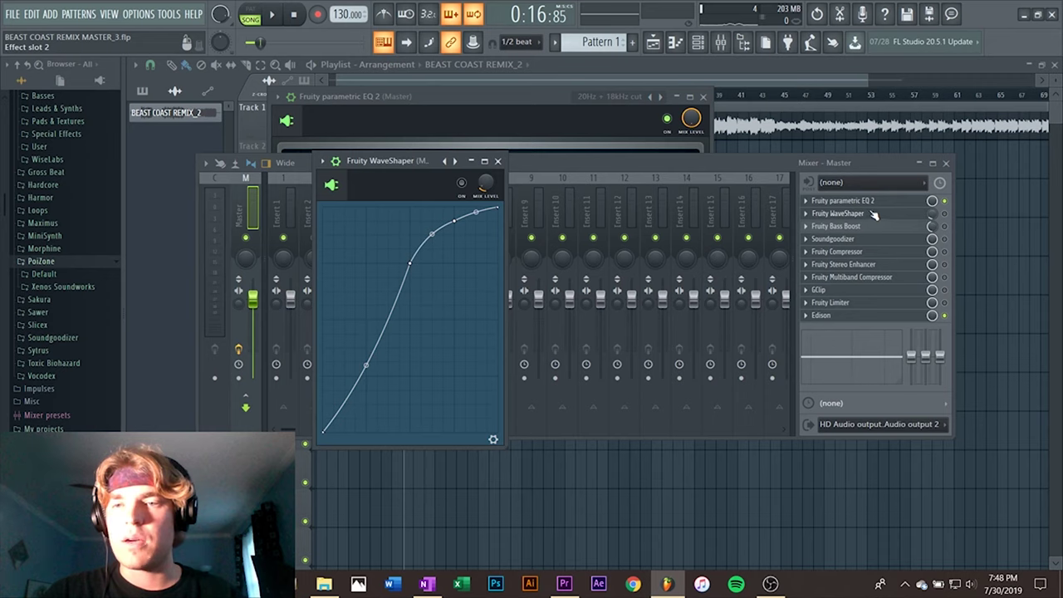
left_click(323, 161)
mouse_move(356, 211)
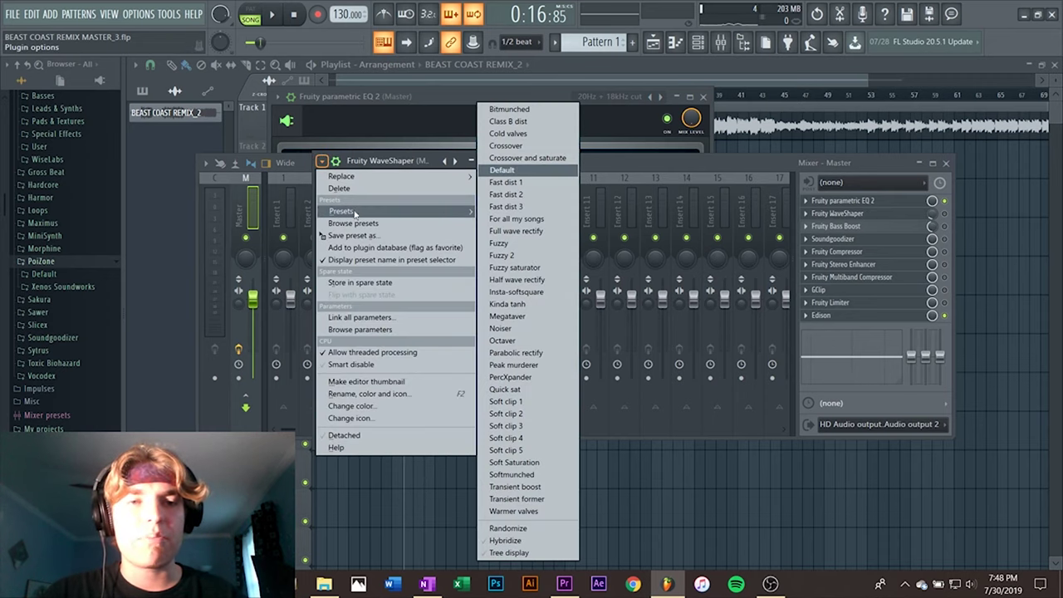
left_click(508, 449)
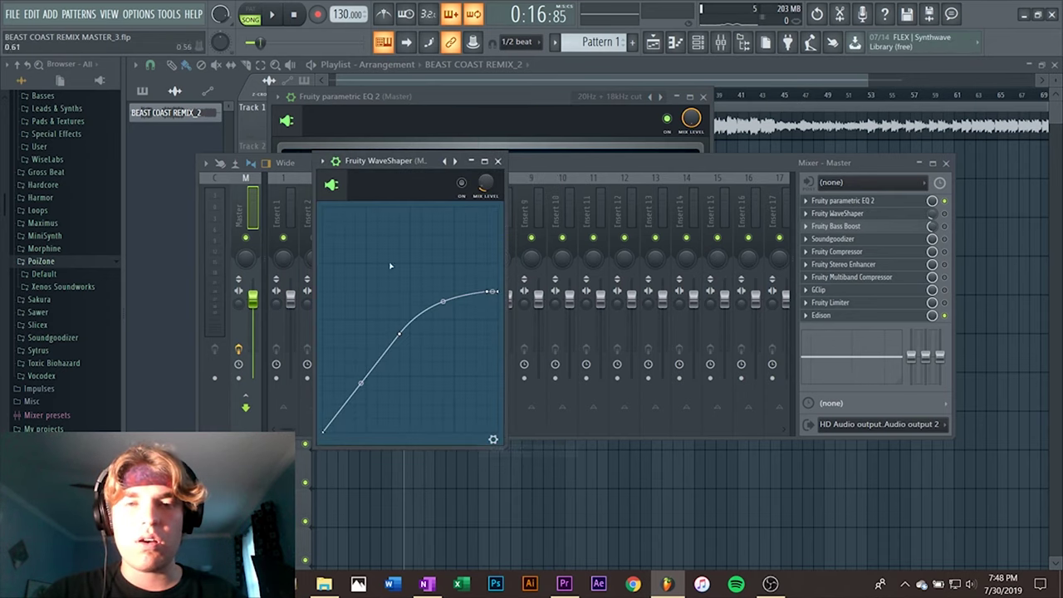
left_click(322, 160)
mouse_move(357, 211)
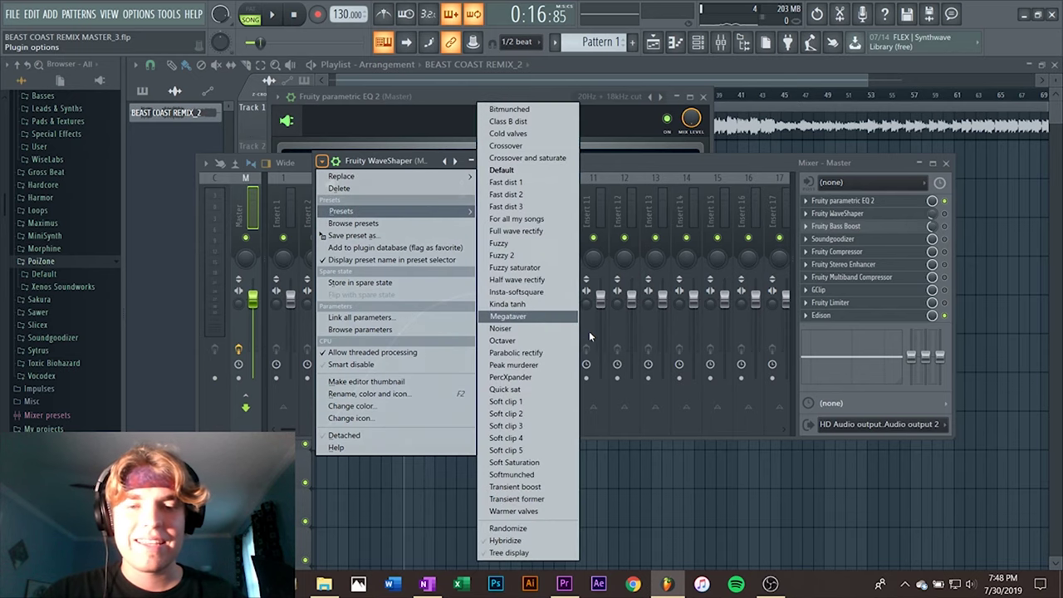
left_click(555, 462)
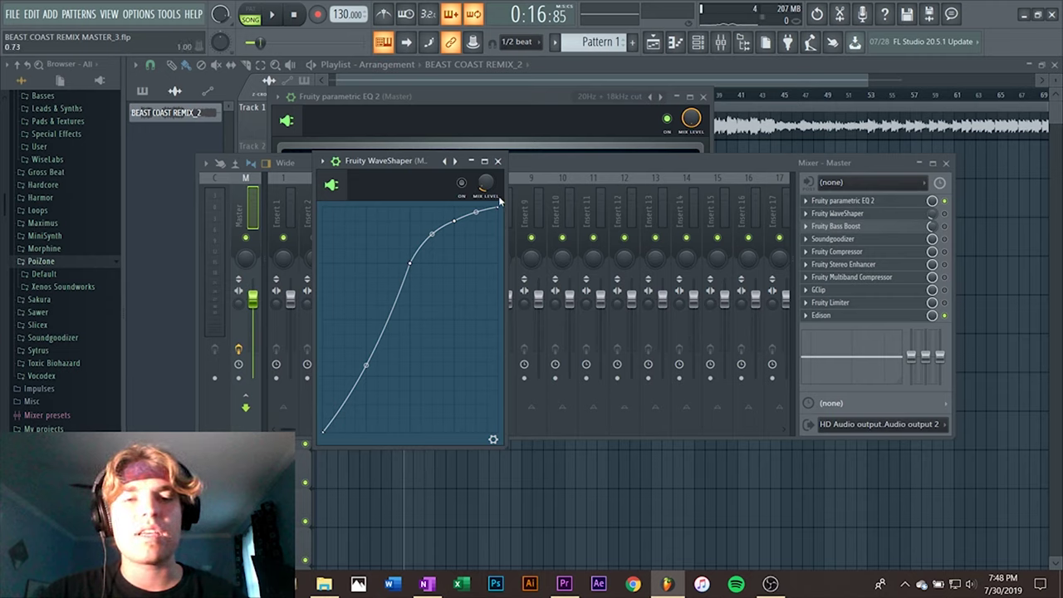
Play the track, switch on Fruity WaveShaper in the master chain, and readjust the WaveShaper and Bass Boost mix levels
key("space")
left_click(945, 213)
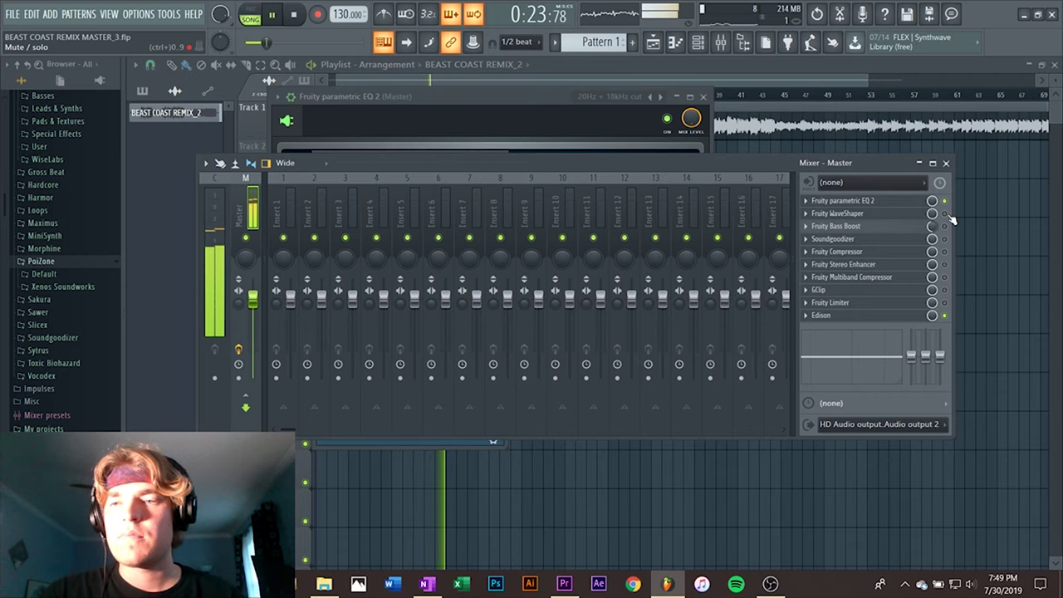
key("space")
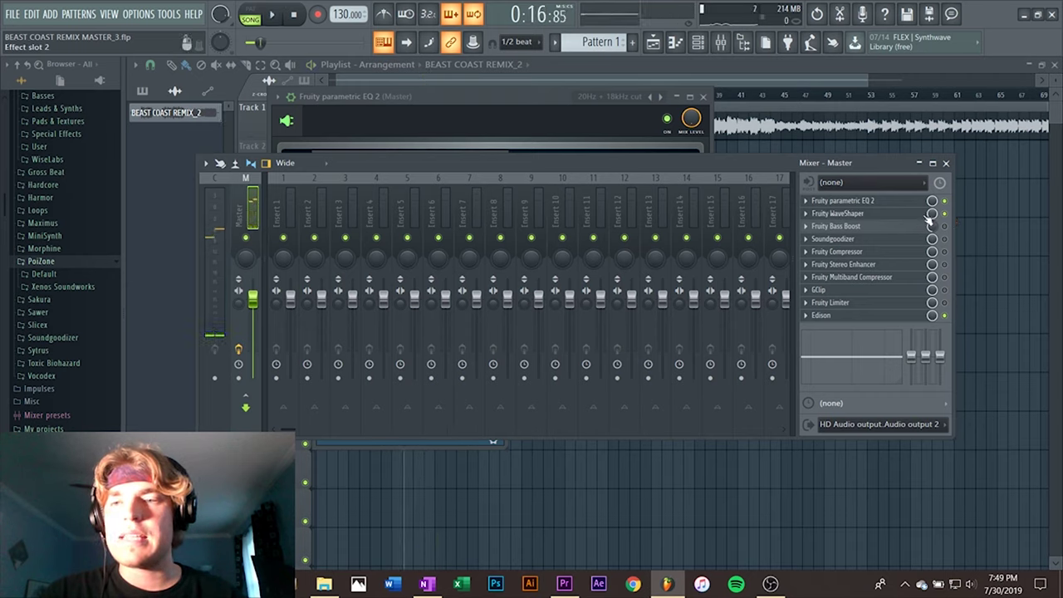
left_click_drag(931, 226, 932, 228)
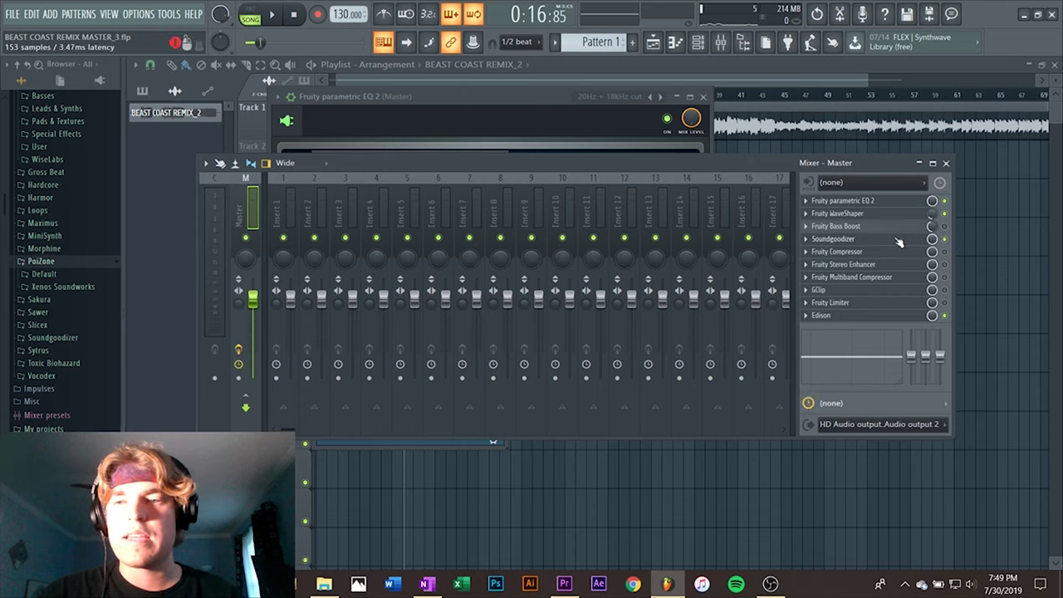
Open Soundgoodizer in mode A on the master and adjust its amount during playback
left_click(832, 238)
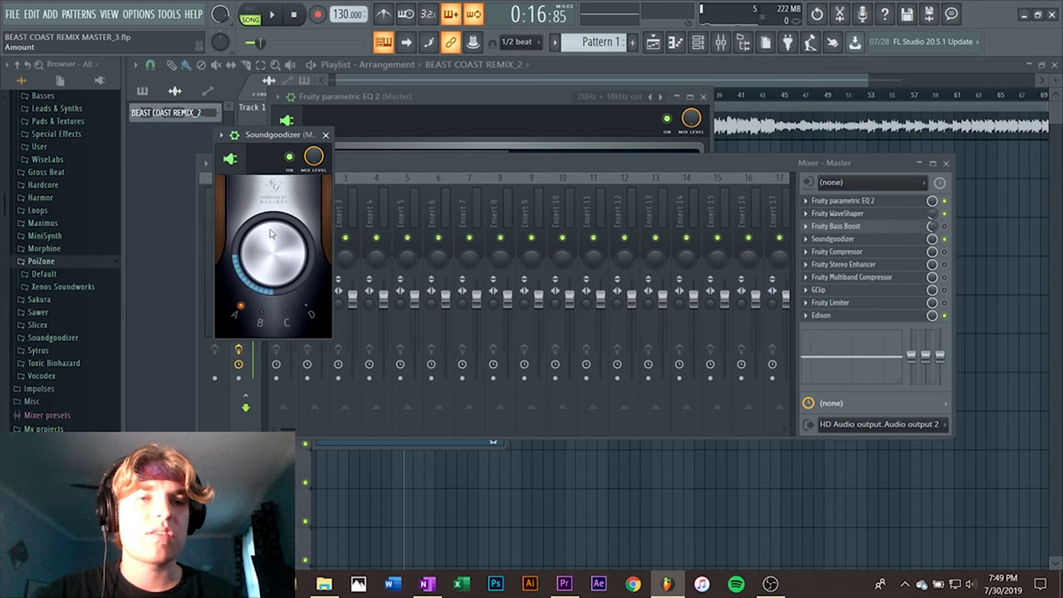
key("space")
mouse_move(270, 234)
left_mouse_down()
mouse_move(271, 150)
mouse_move(271, 233)
left_mouse_up()
key("space")
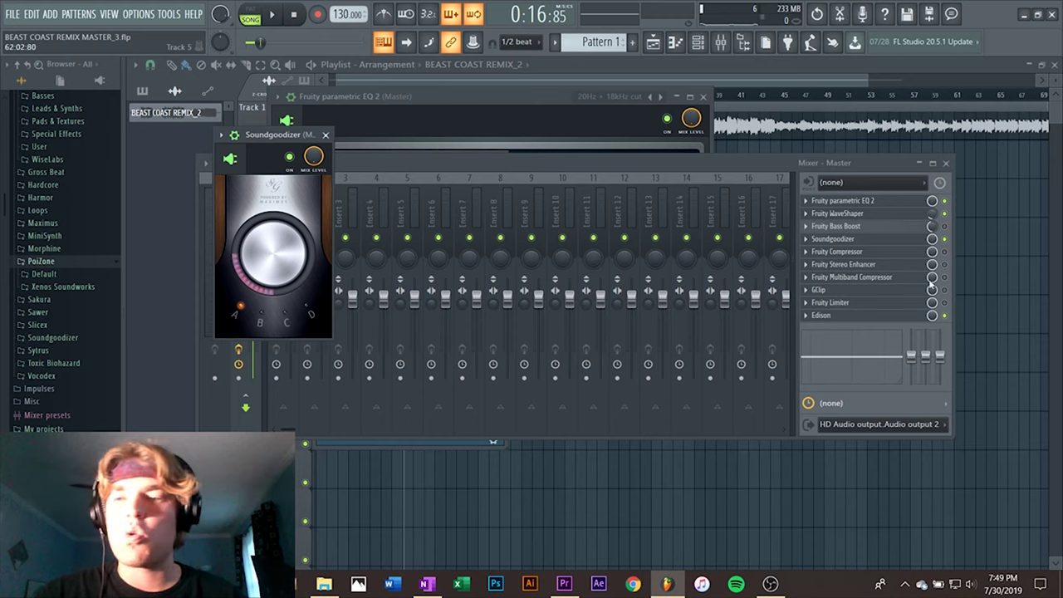
Enable Fruity Compressor on the master, audition the track with its settings open, and move its window aside
left_click(882, 251)
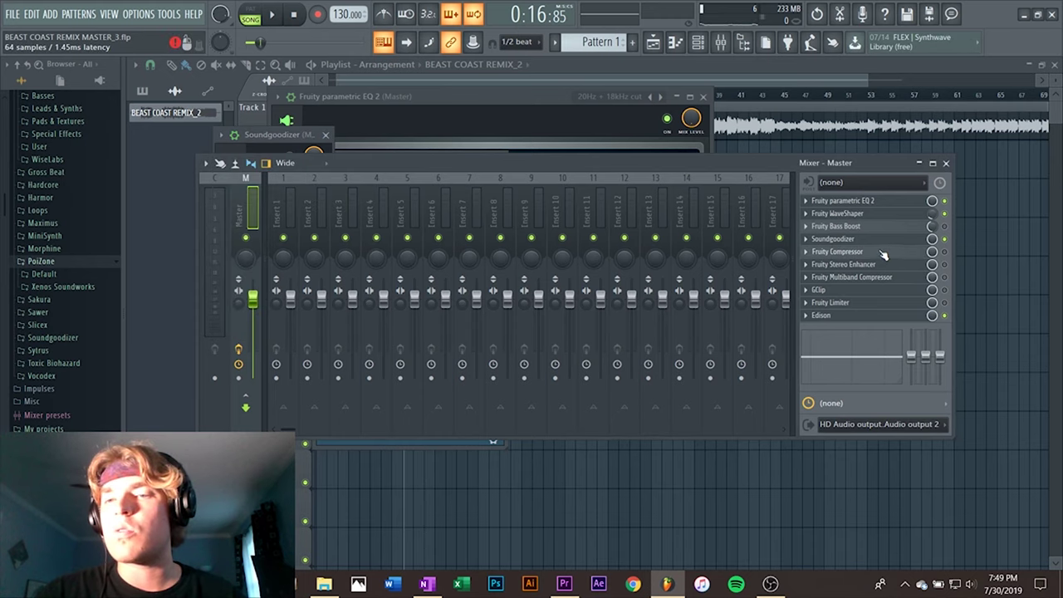
left_click(945, 253)
key("space")
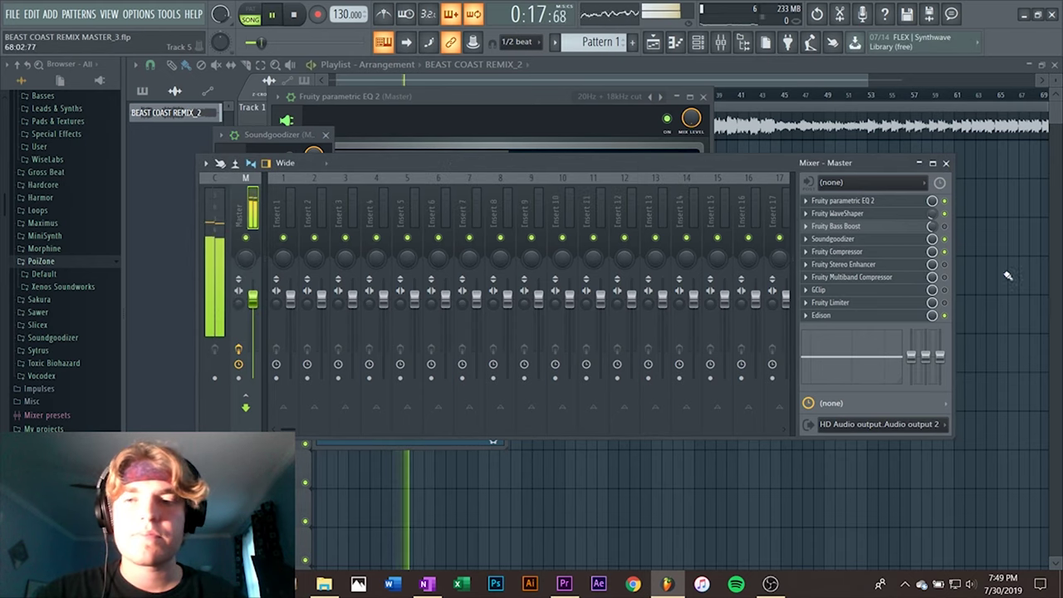
left_click(864, 252)
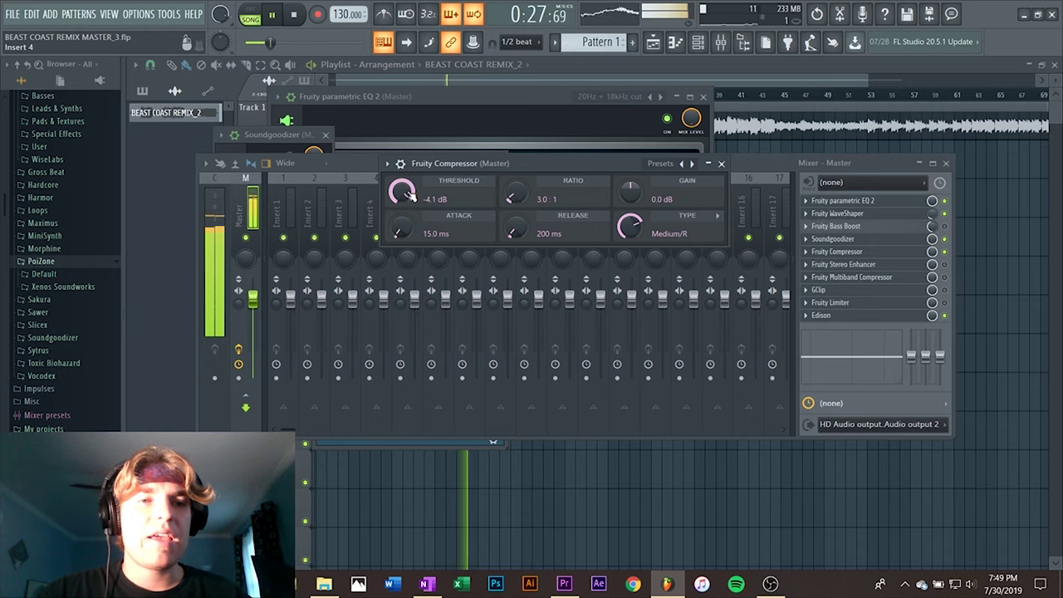
key("space")
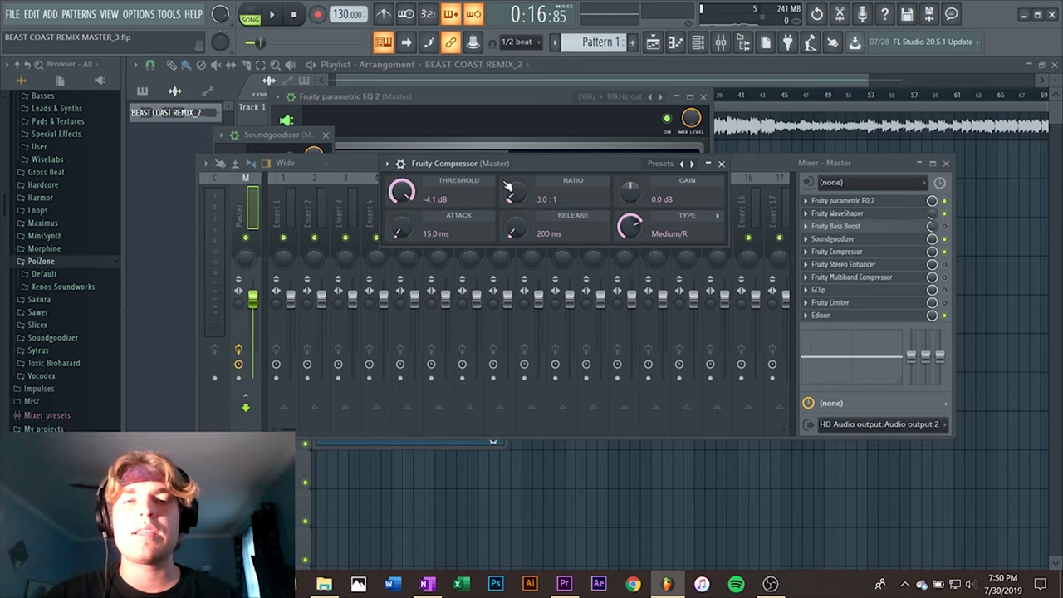
left_click_drag(522, 166, 490, 122)
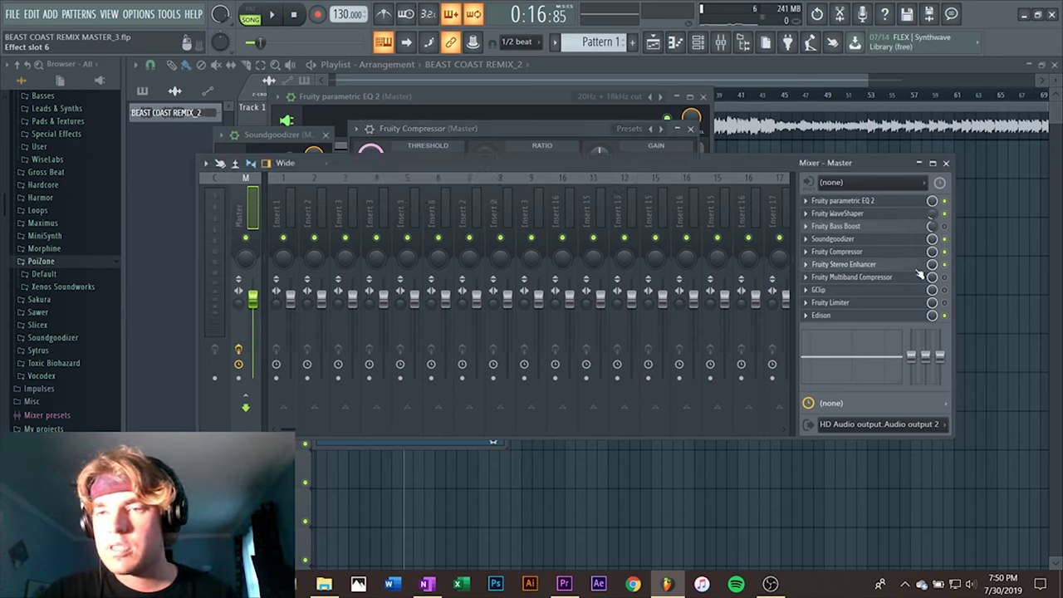
Open Fruity Stereo Enhancer and play the track, toggling the effect to compare the sound with and without it
left_click(843, 264)
left_click_drag(400, 292, 373, 175)
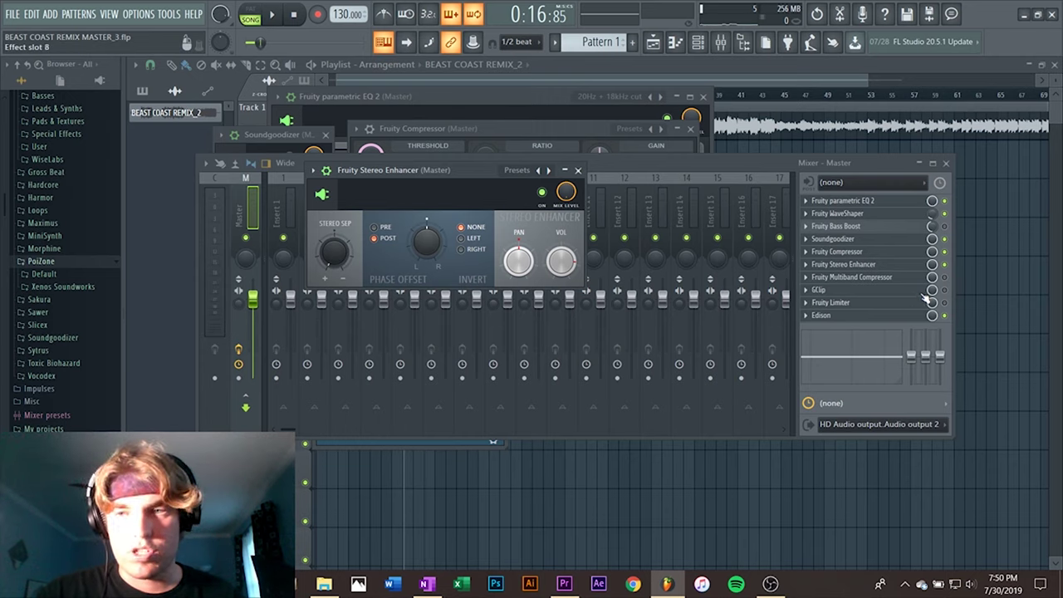
key("space")
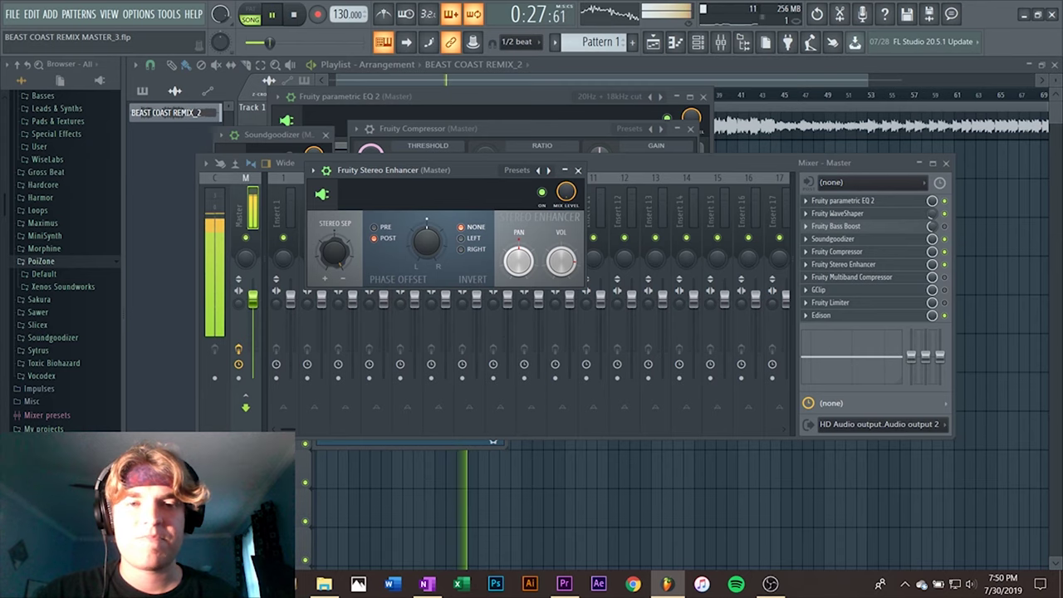
mouse_move(334, 251)
left_mouse_down()
mouse_move(333, 224)
mouse_move(334, 251)
left_mouse_up()
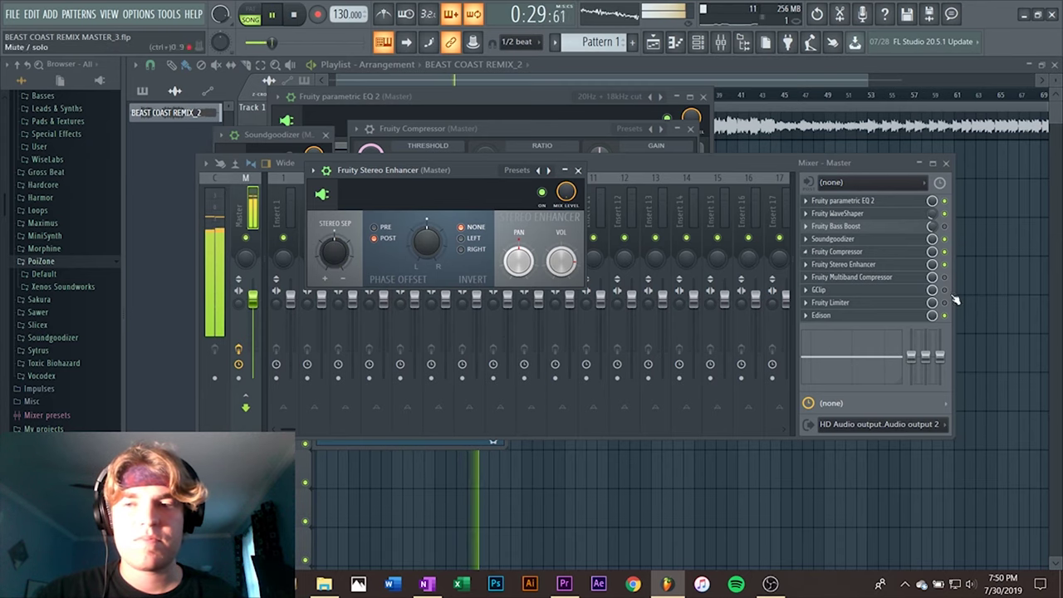
left_click(946, 266)
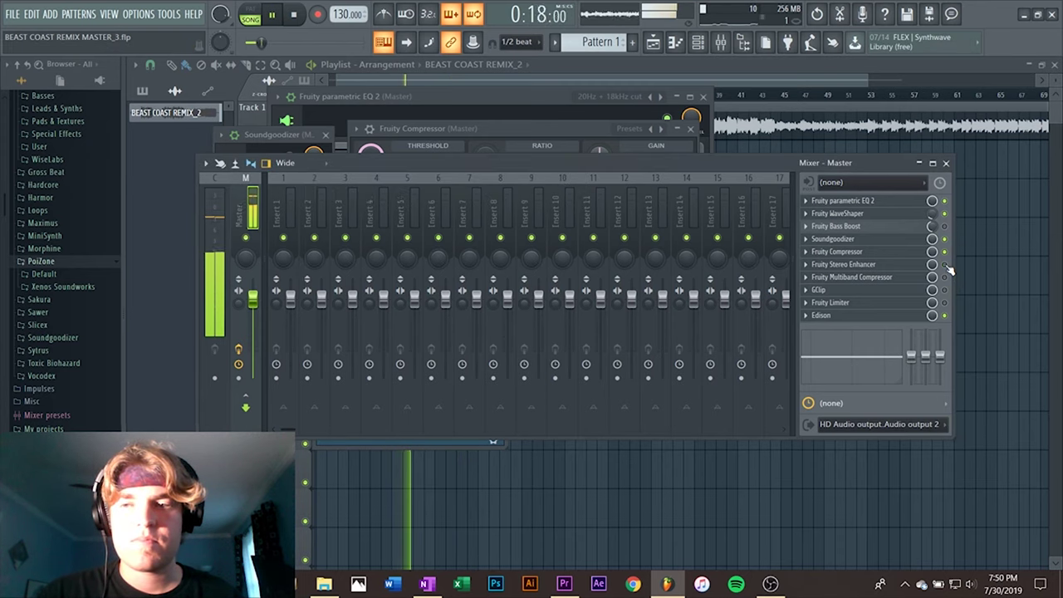
Set the Stereo Enhancer's stereo separation to 23% separated during playback and move its window aside
left_click(894, 269)
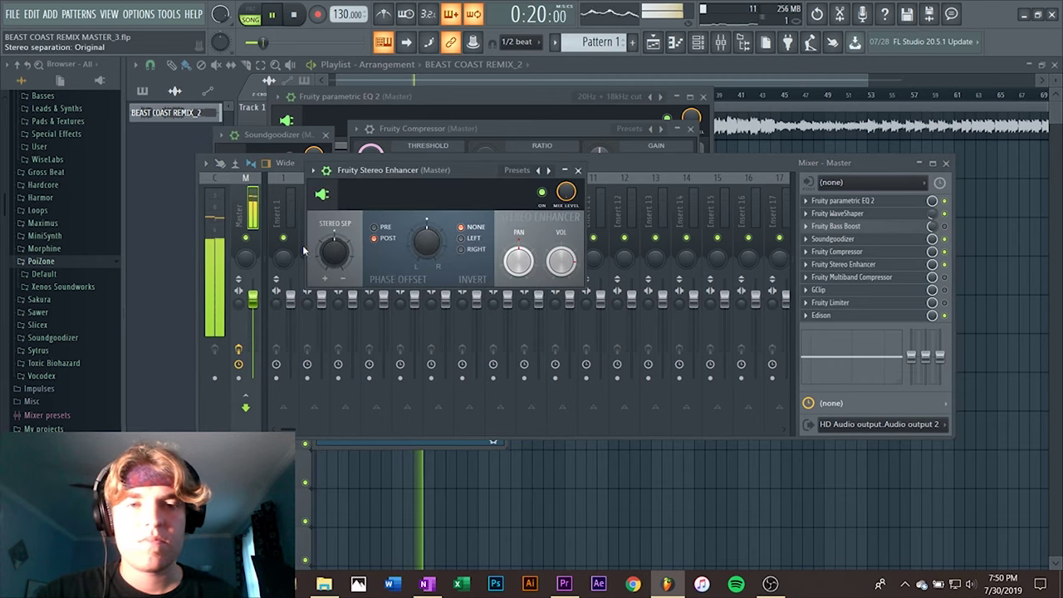
left_click_drag(334, 252, 334, 268)
key("space")
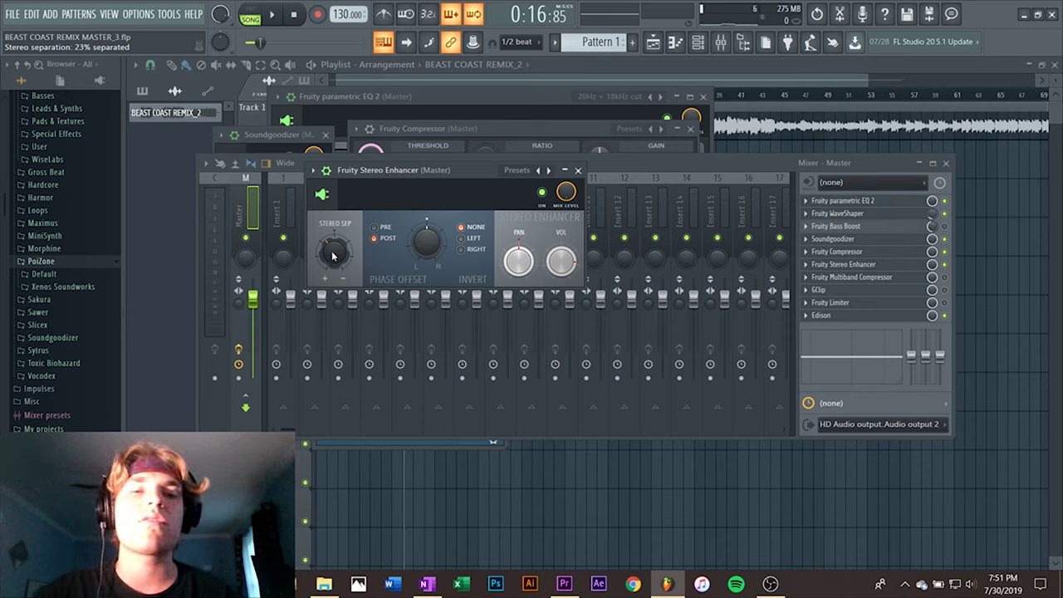
left_click_drag(479, 168, 369, 150)
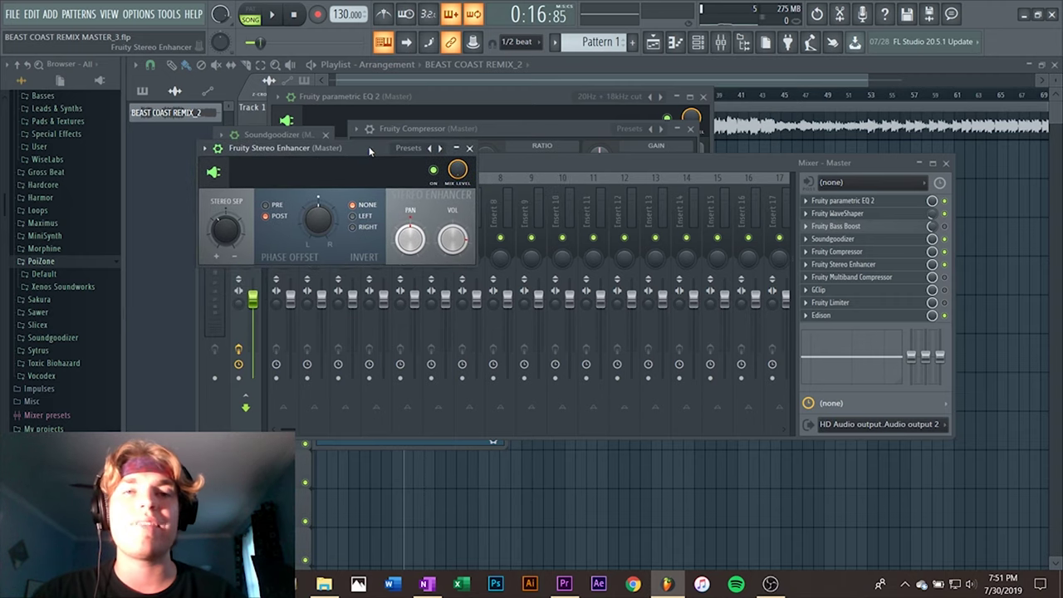
left_click(882, 322)
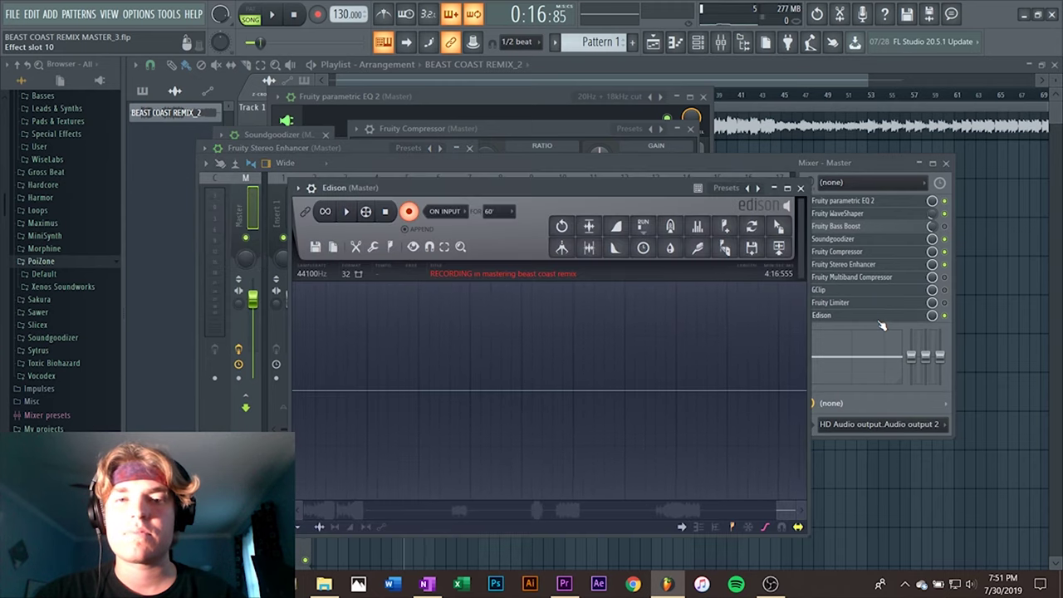
left_click(881, 322)
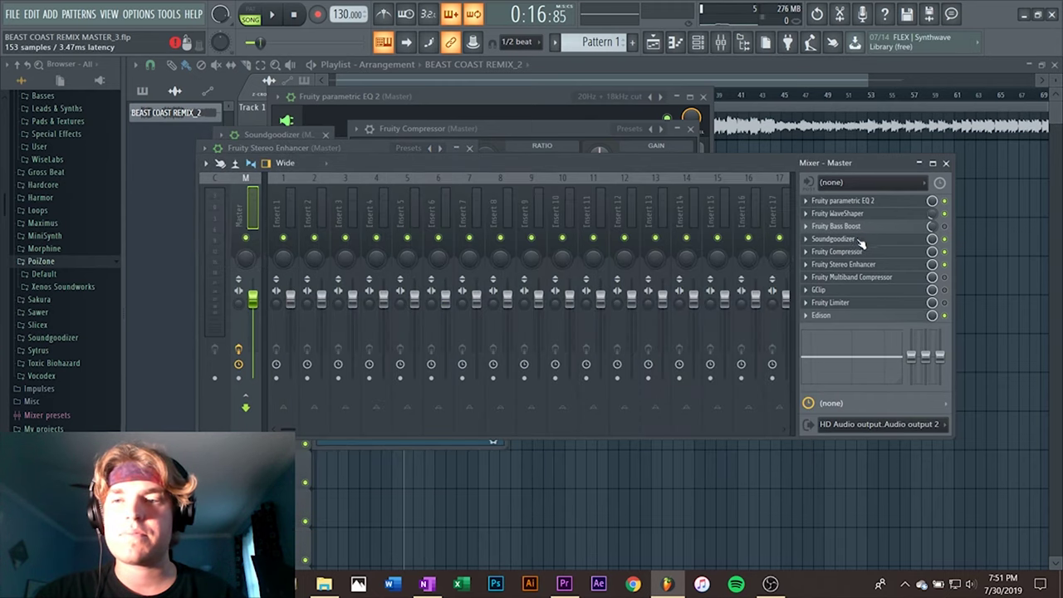
Open Fruity Multiband Compressor on the master and play the track with only the low band active
left_click(904, 279)
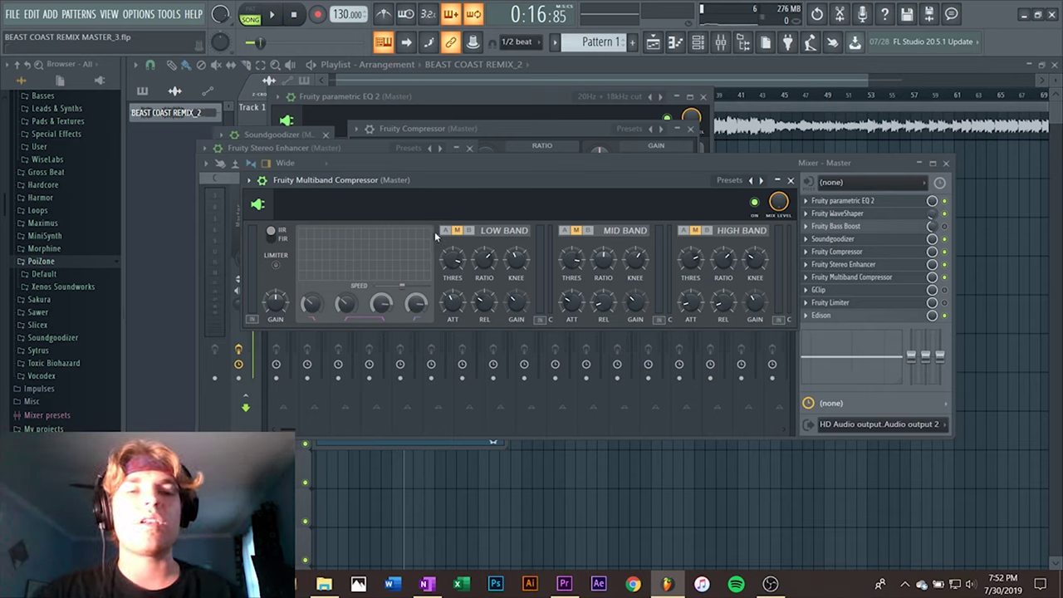
key("space")
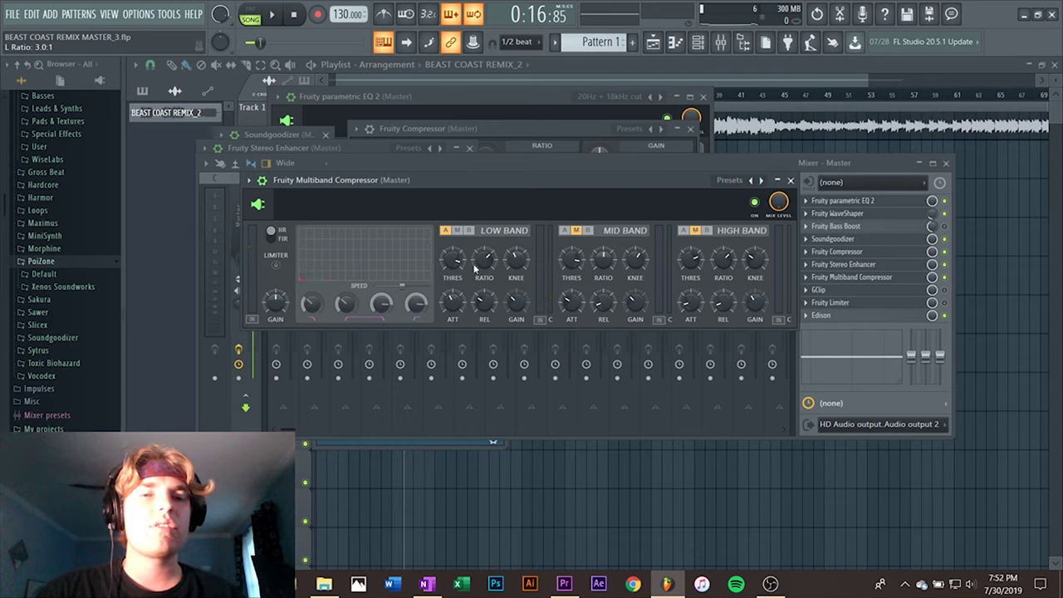
key("space")
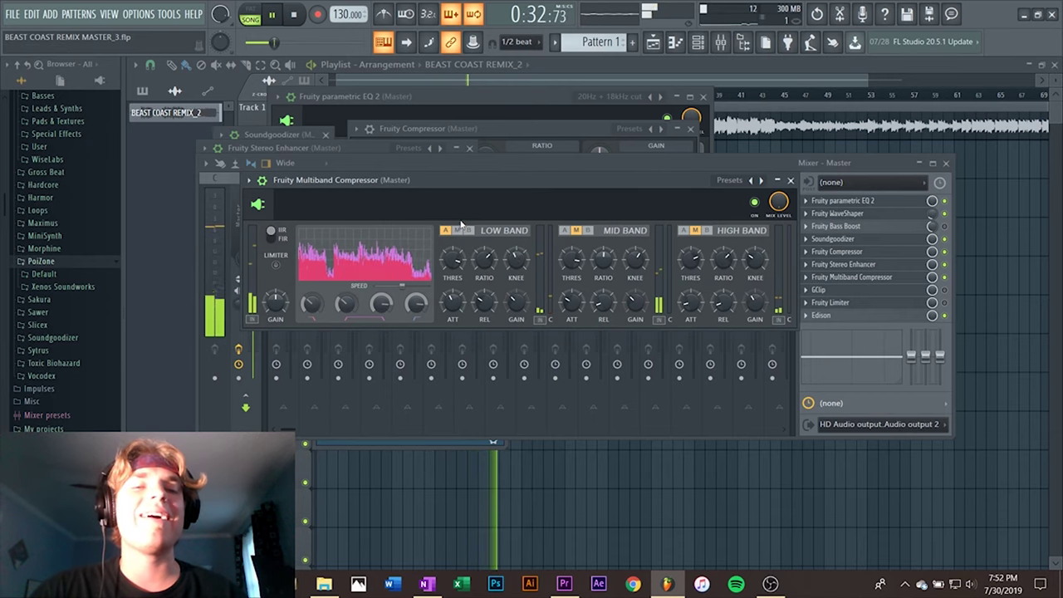
Make the mid band the only active band in the multiband compressor and audition the track
left_click(576, 230)
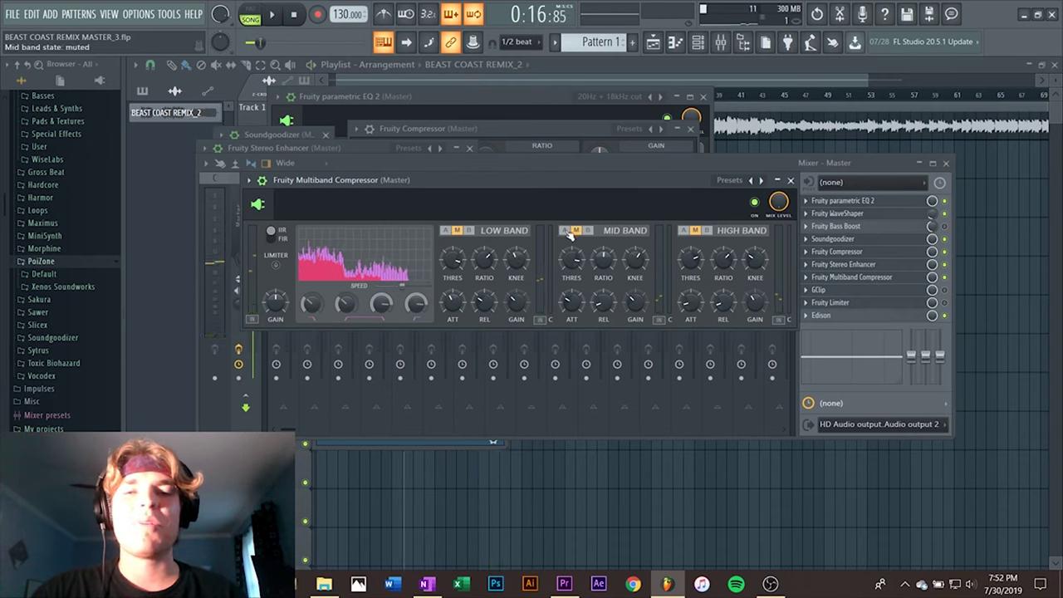
key("space")
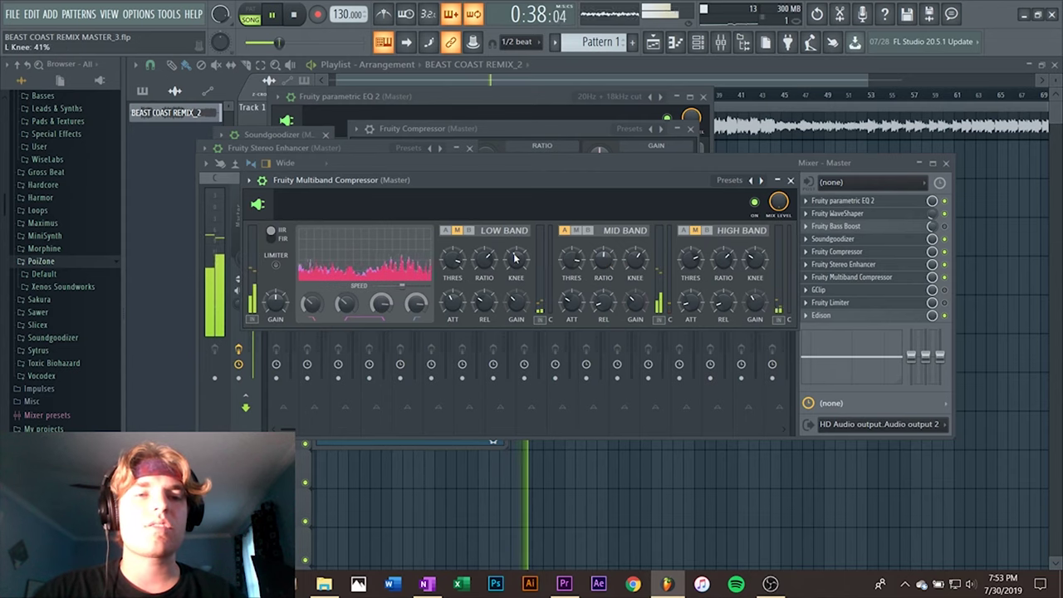
key("space")
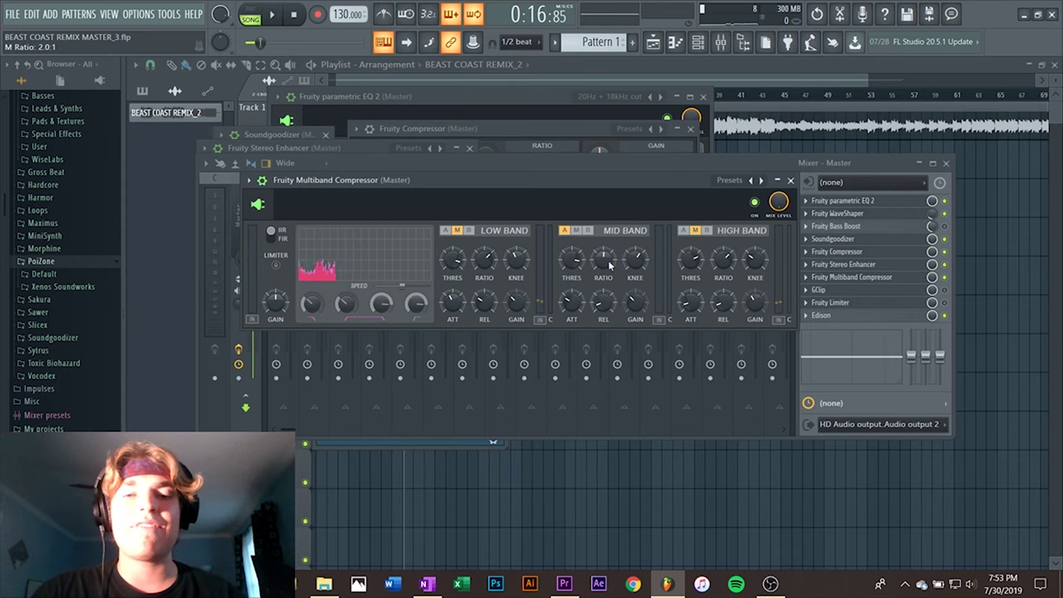
left_click(839, 318)
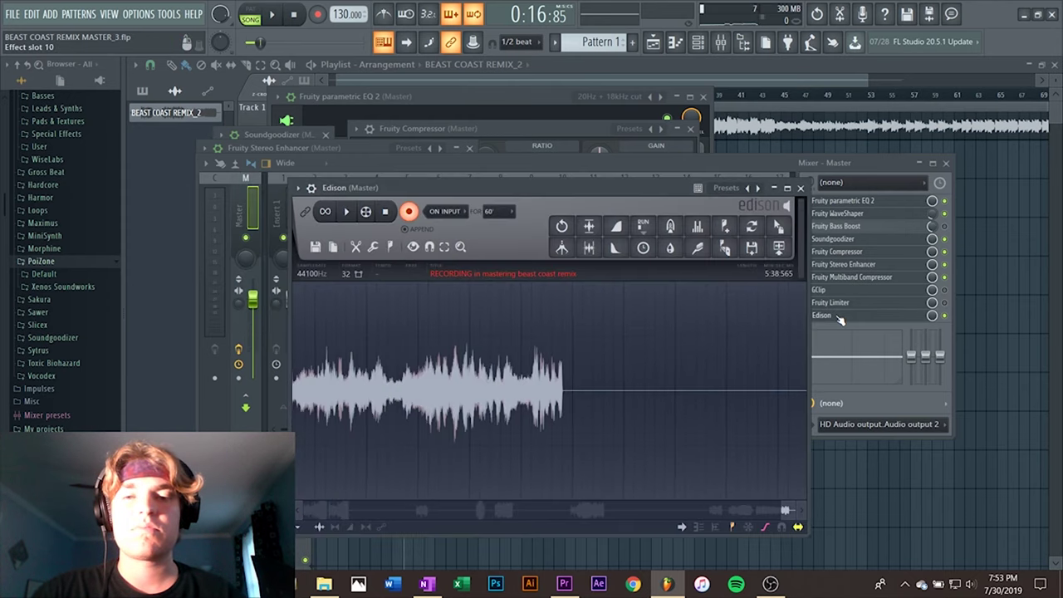
left_click(839, 318)
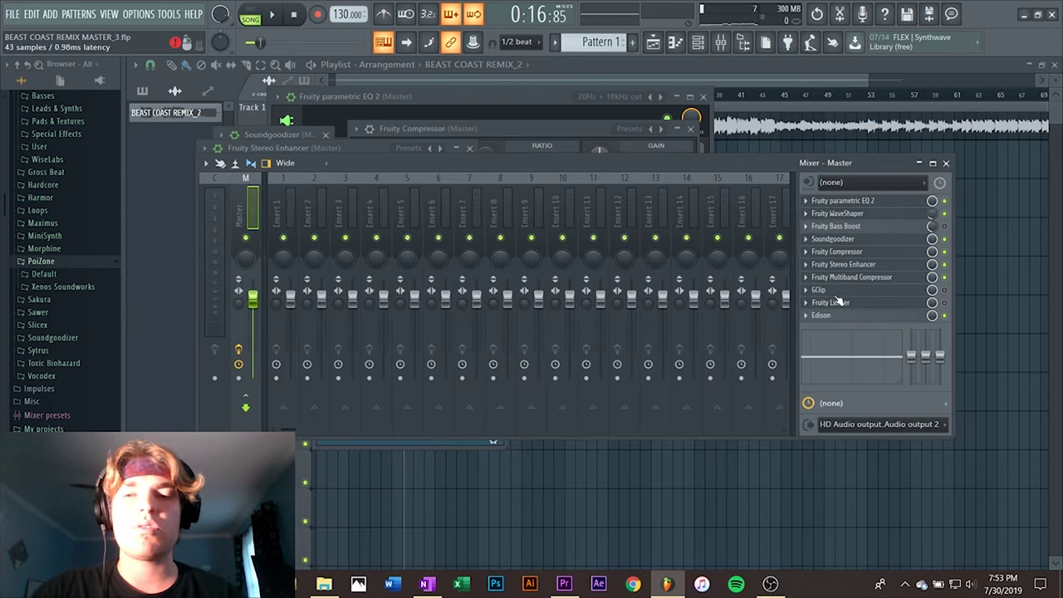
left_click(853, 278)
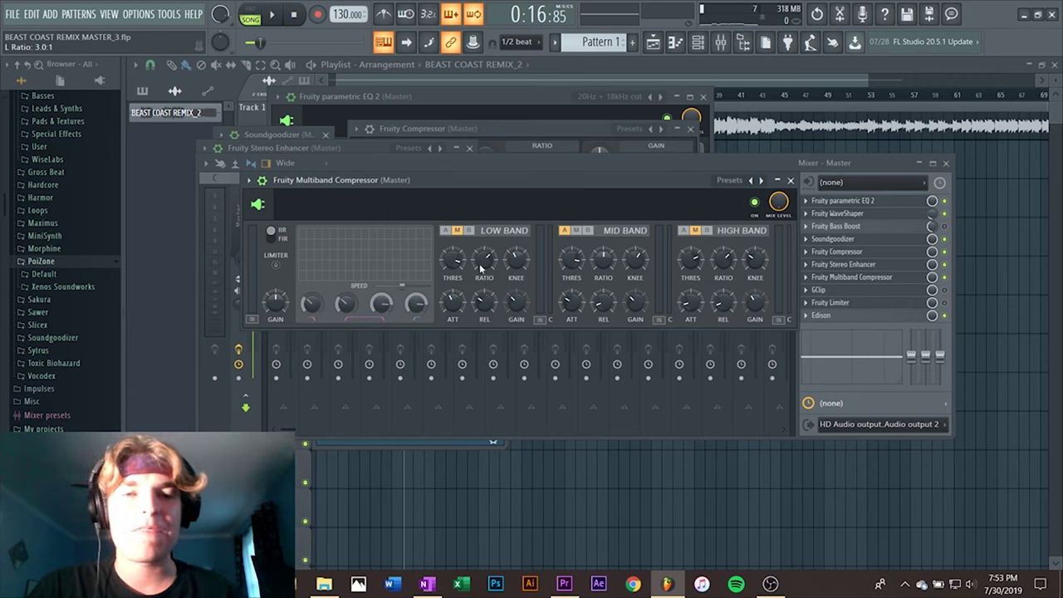
Play the track and make the high band the multiband compressor's only active band
key("space")
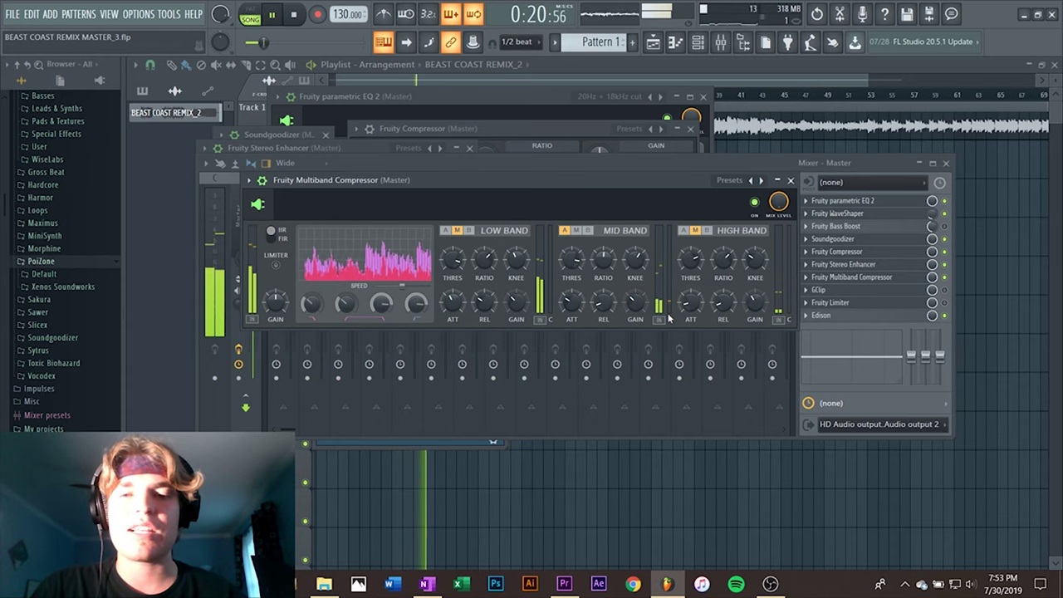
left_click(577, 229)
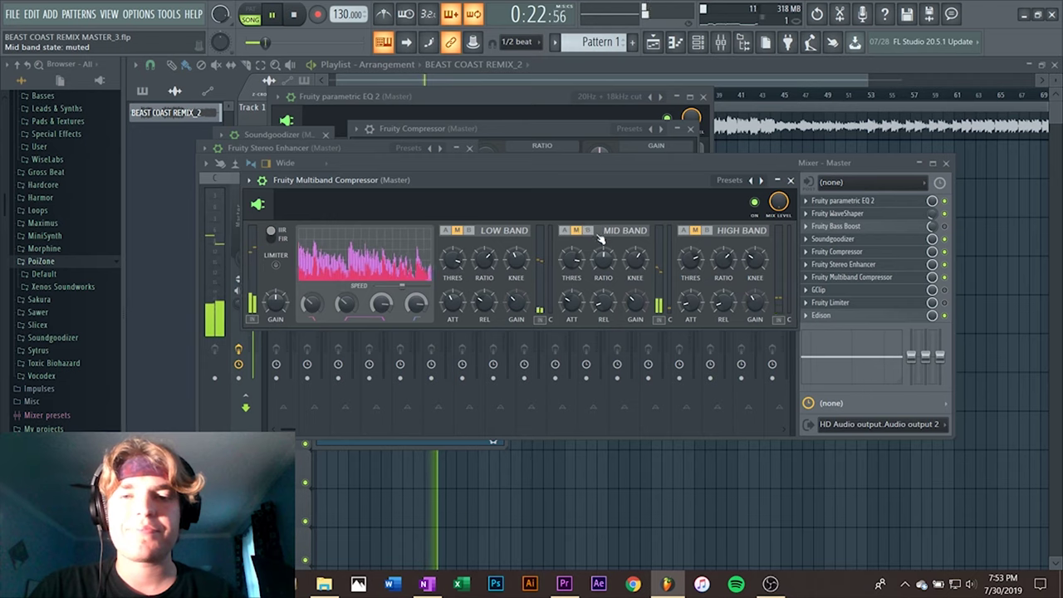
left_click(684, 231)
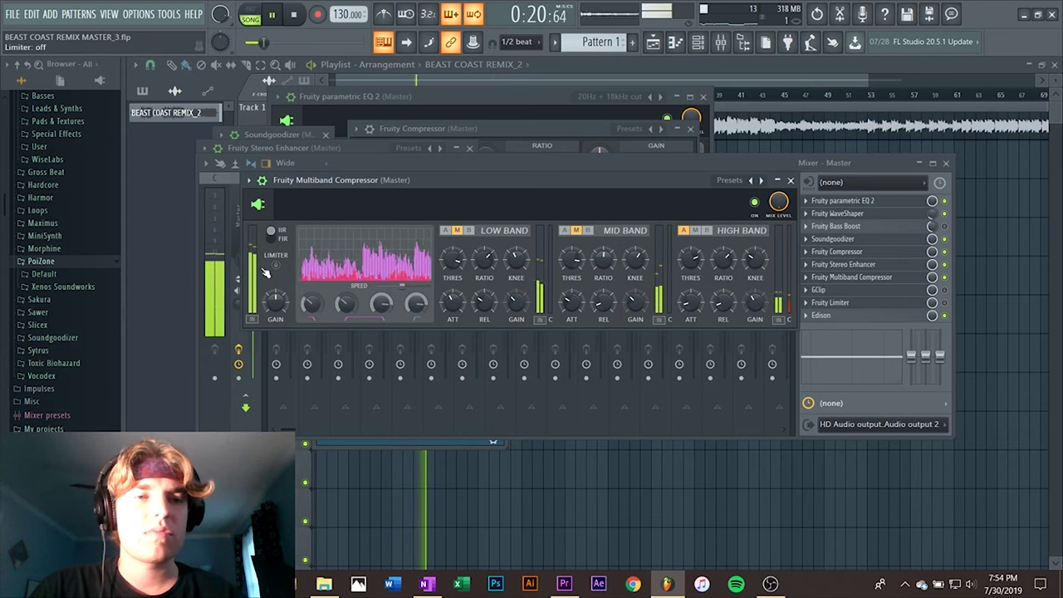
Adjust the high band's gain in the multiband compressor while the track plays
right_click(754, 305)
left_click(776, 312)
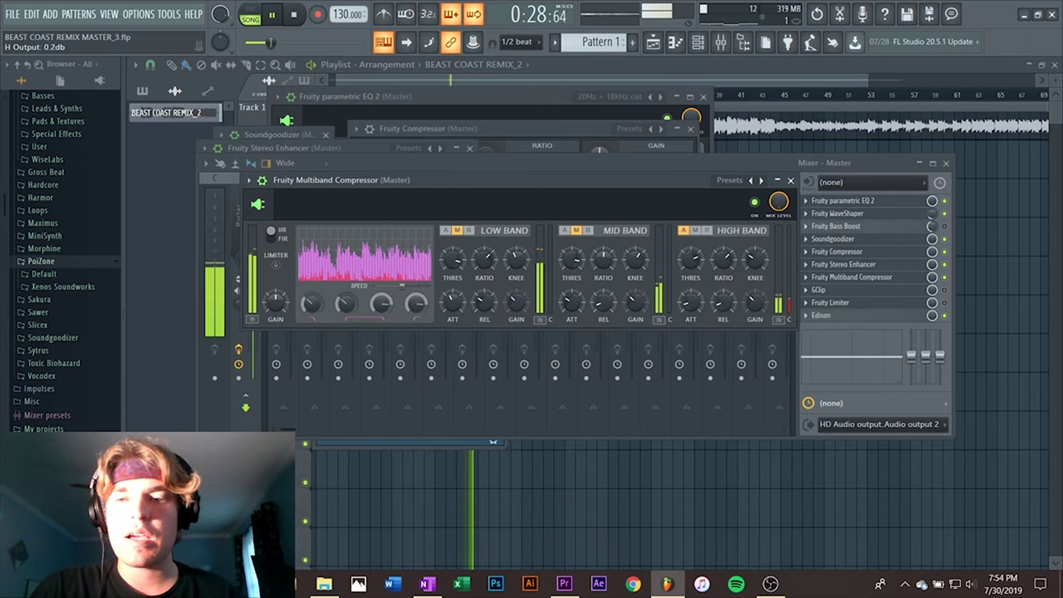
left_click_drag(755, 303, 755, 293)
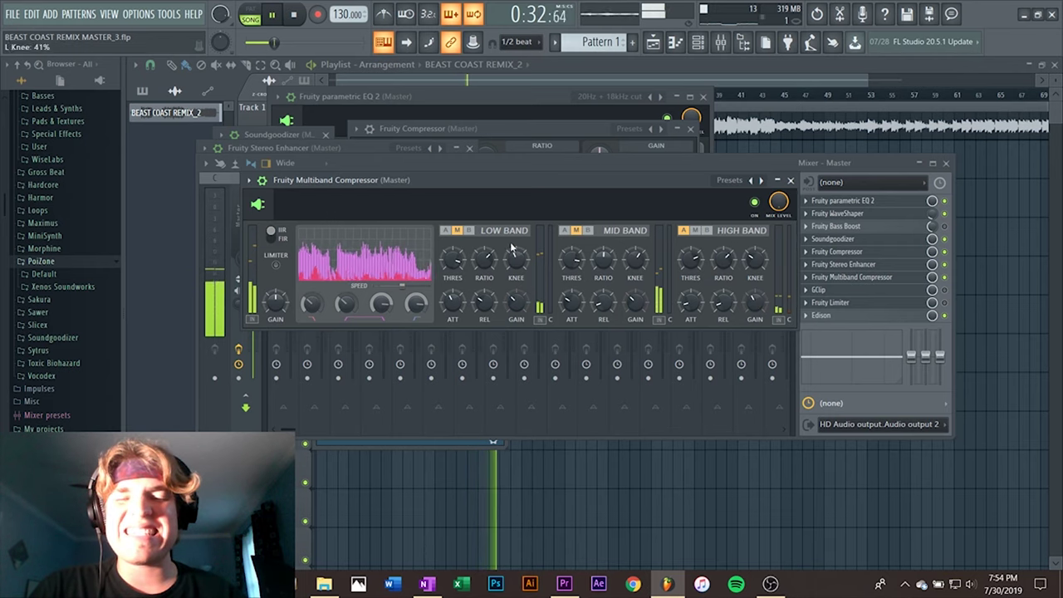
Switch the low and mid bands back on alongside the high band in the multiband compressor and stop playback
left_click(447, 232)
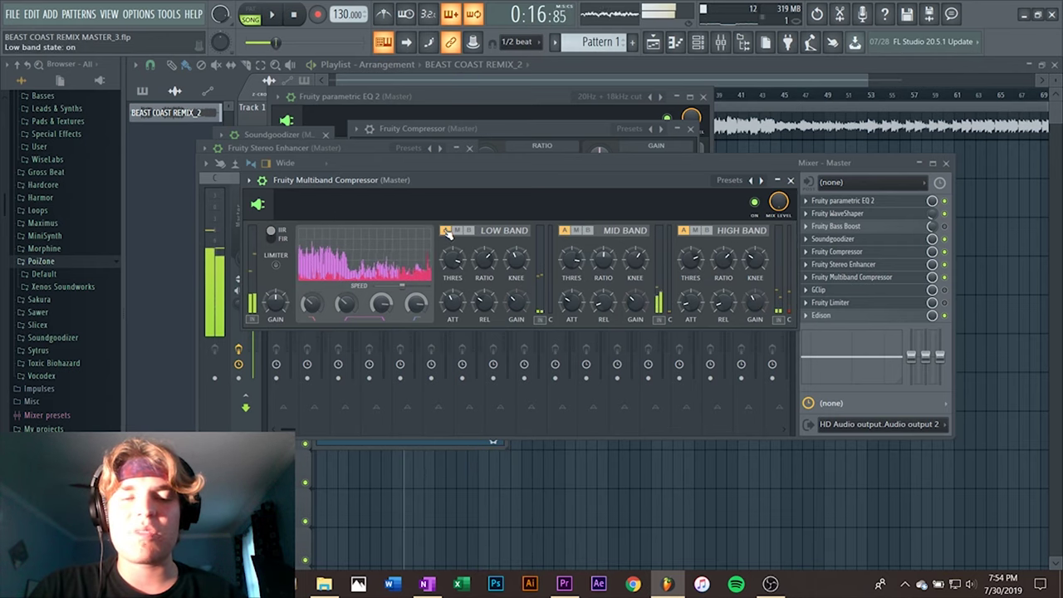
left_click(903, 315)
left_click(903, 316)
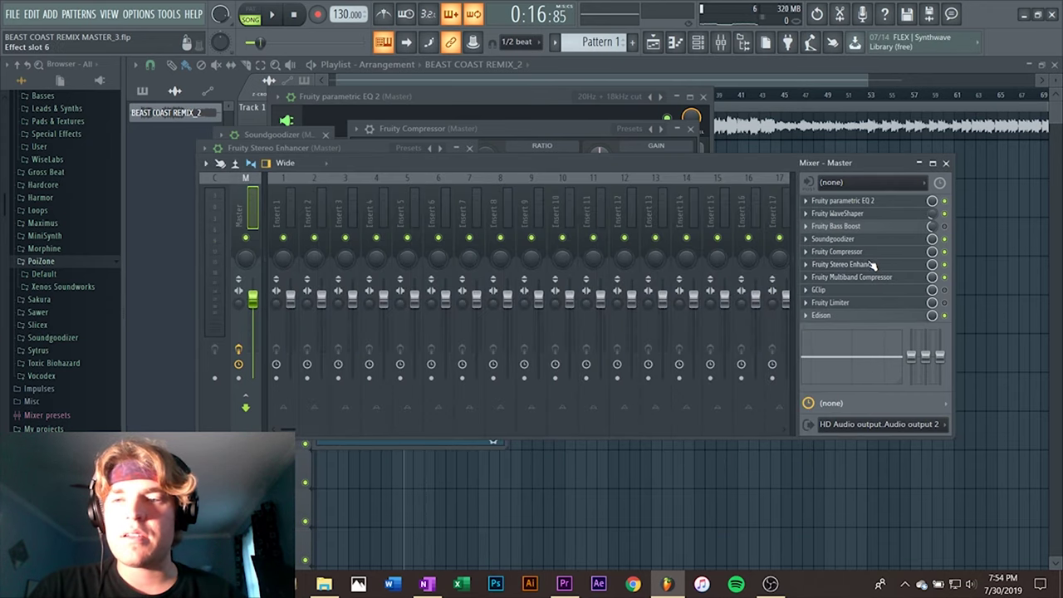
left_click(888, 281)
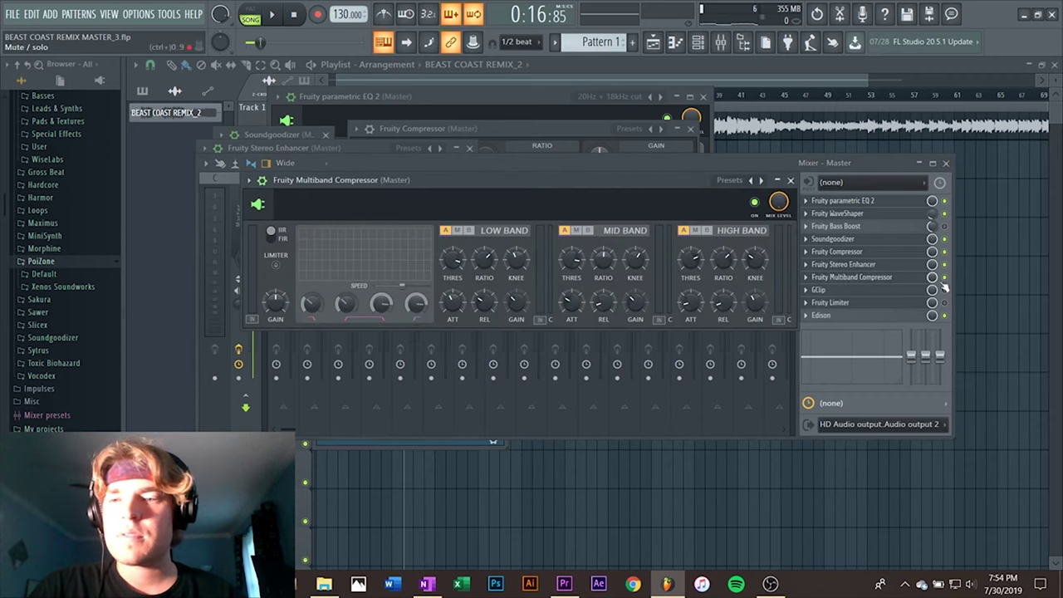
Enable GClip and Fruity Limiter in the master effect chain and bring up the GClip window
left_click(890, 292)
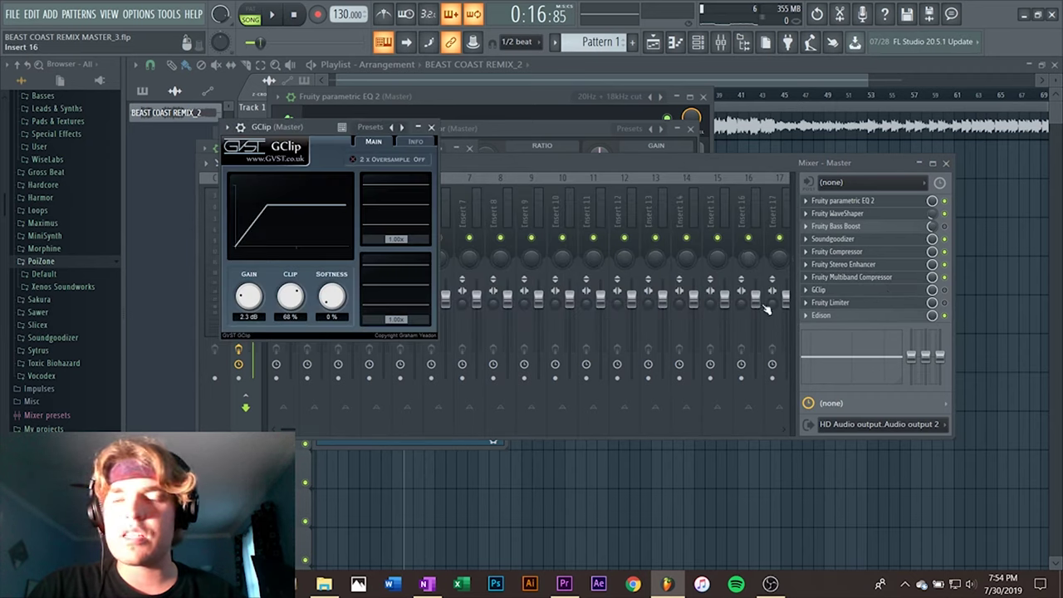
left_click(951, 302)
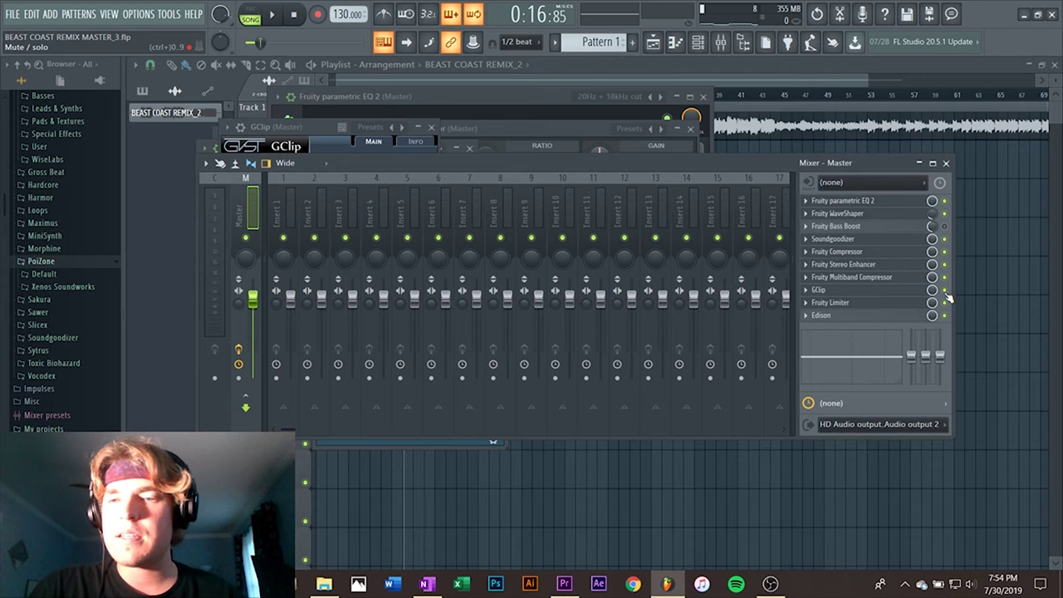
double_click(888, 294)
left_click(888, 306)
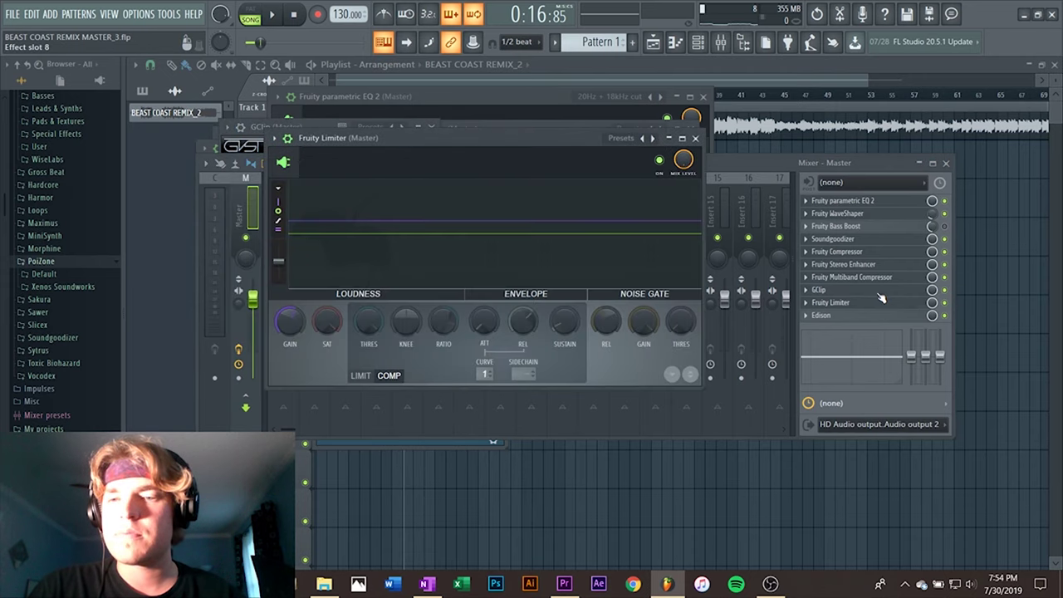
left_click(881, 296)
left_click(881, 294)
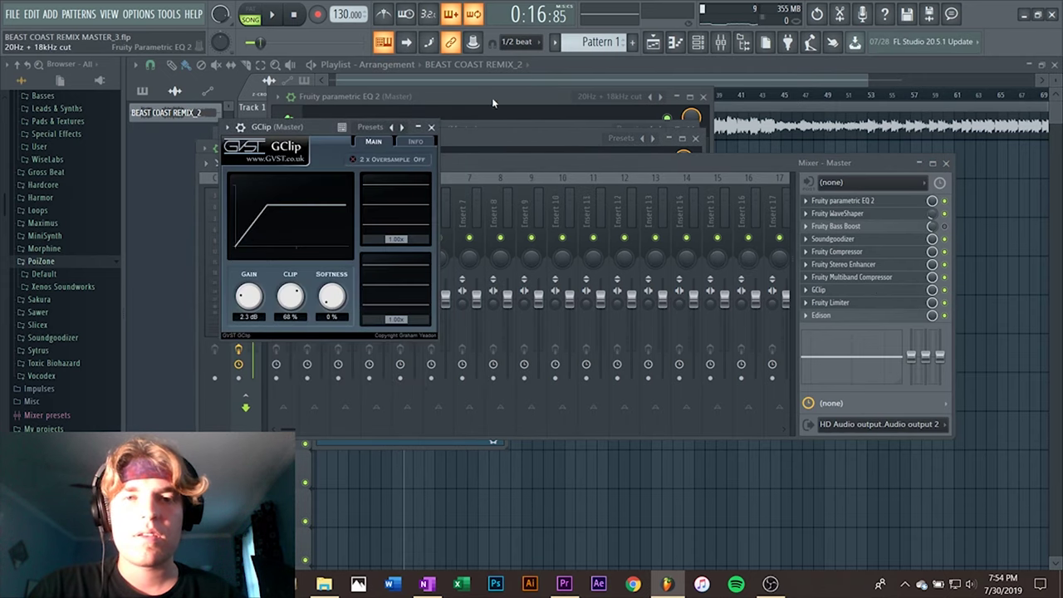
Move the Parametric EQ 2 window beside GClip, play a short stretch of the track, and close the EQ
left_click_drag(491, 103, 662, 126)
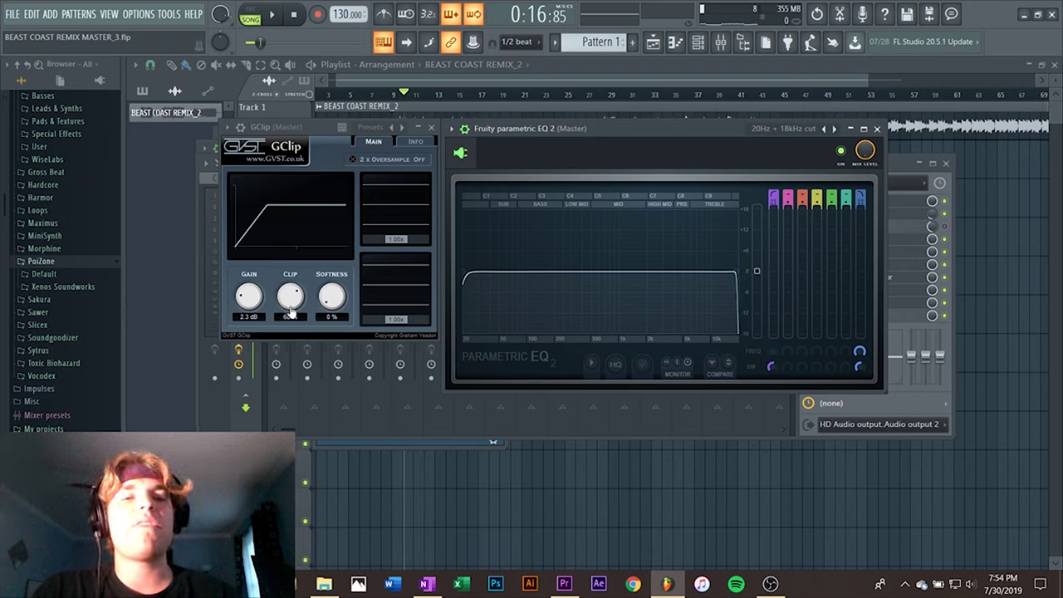
key("space")
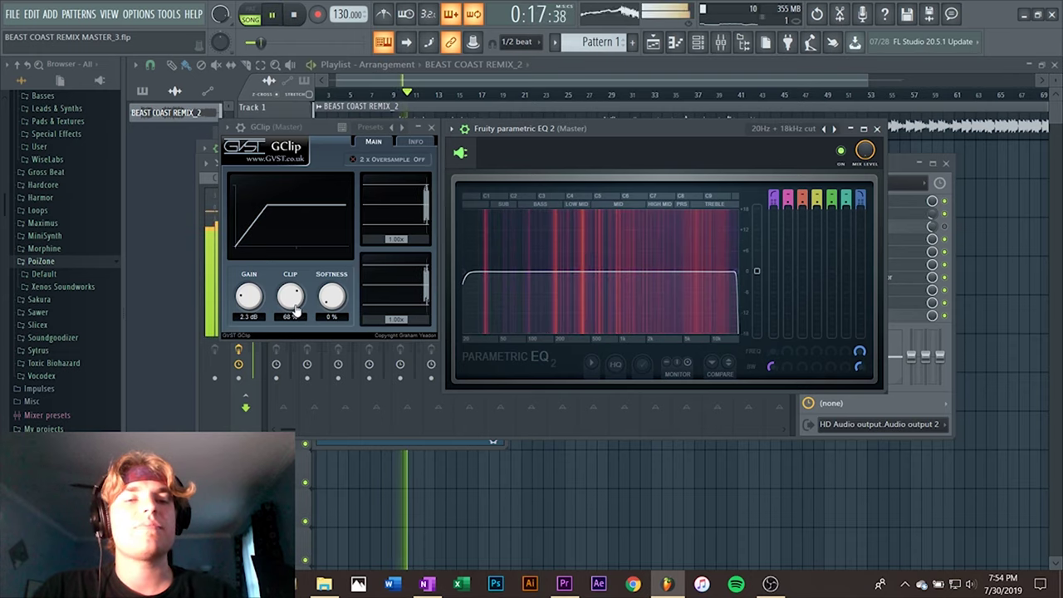
key("space")
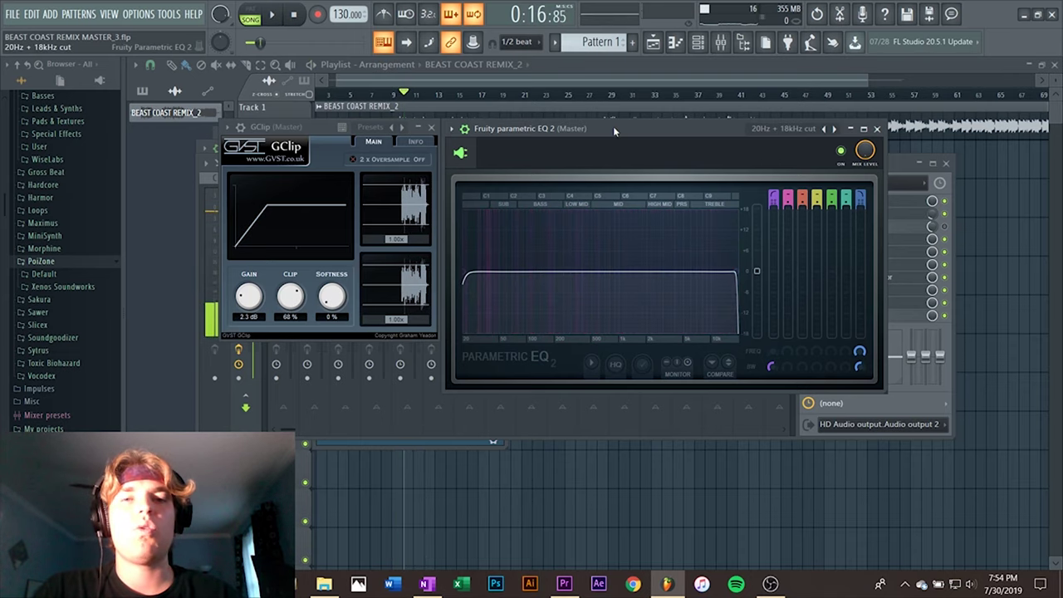
left_click(877, 130)
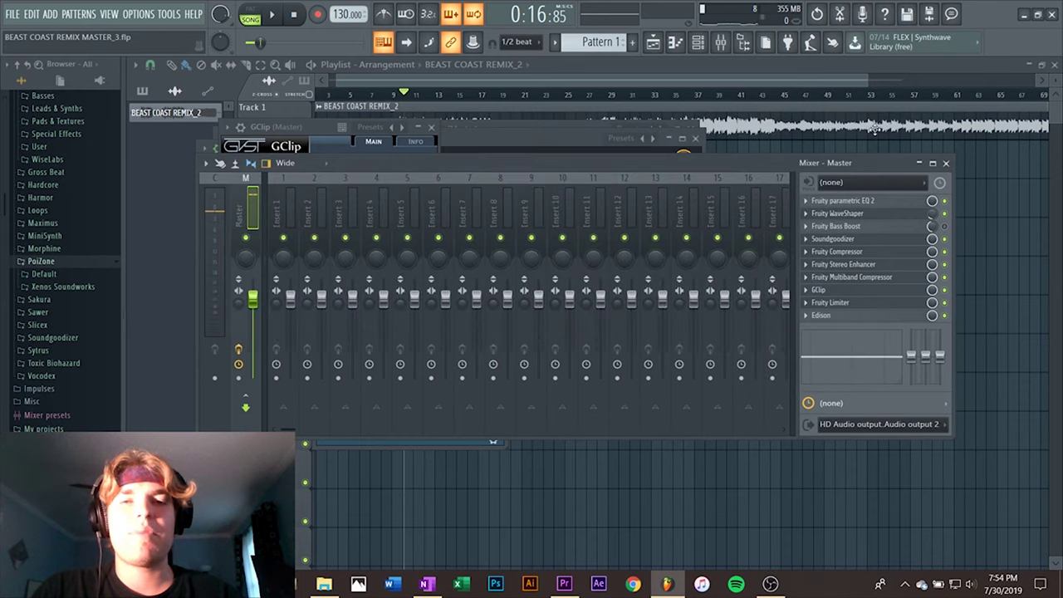
Open GClip and Fruity Limiter from the master chain and arrange their windows side by side
left_click(878, 290)
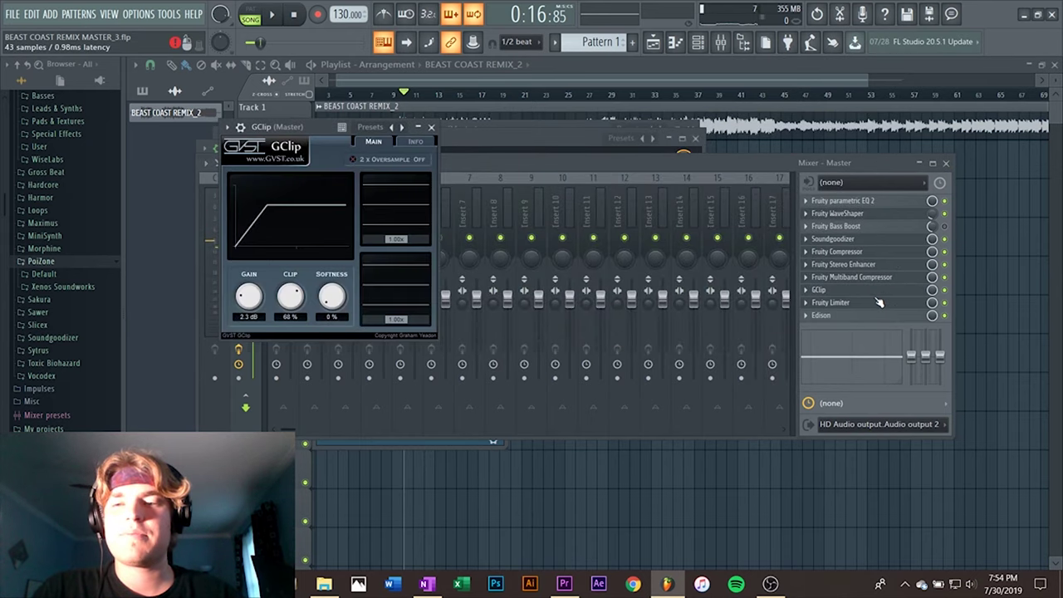
left_click(877, 303)
left_click_drag(442, 147, 528, 141)
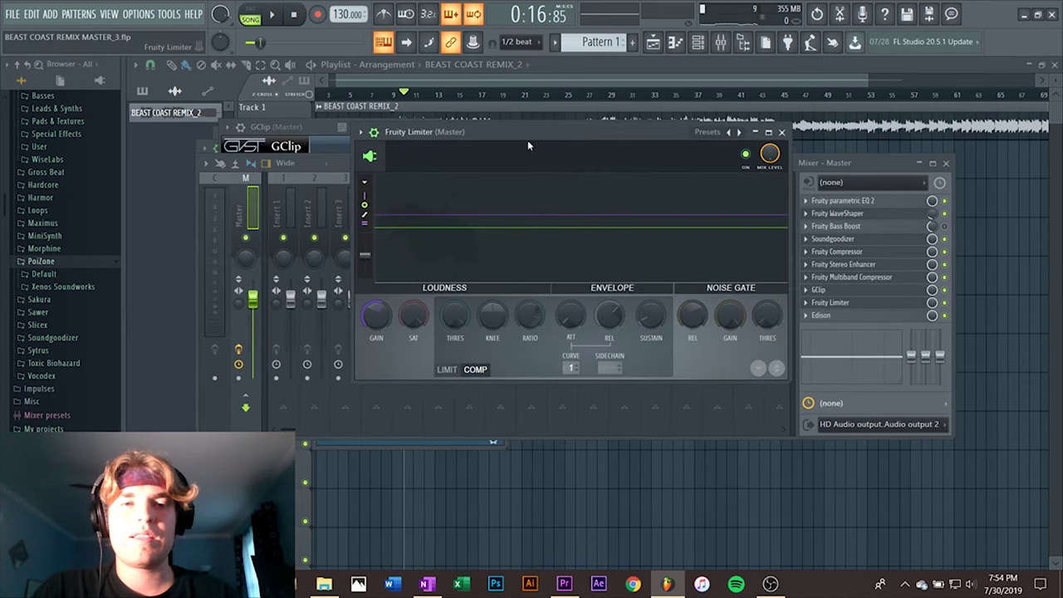
double_click(307, 132)
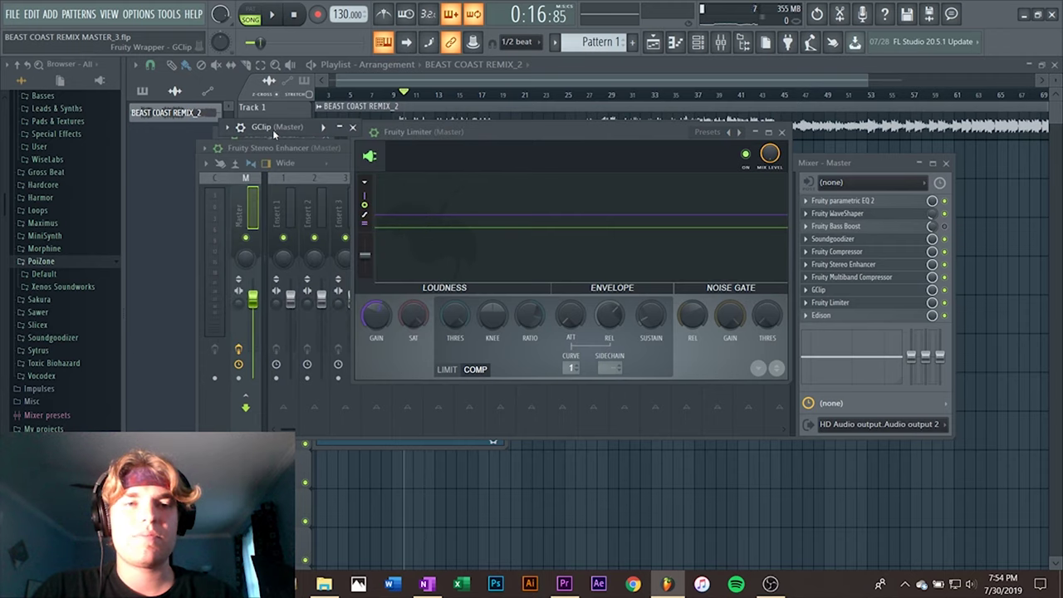
double_click(272, 130)
left_click_drag(273, 129, 193, 130)
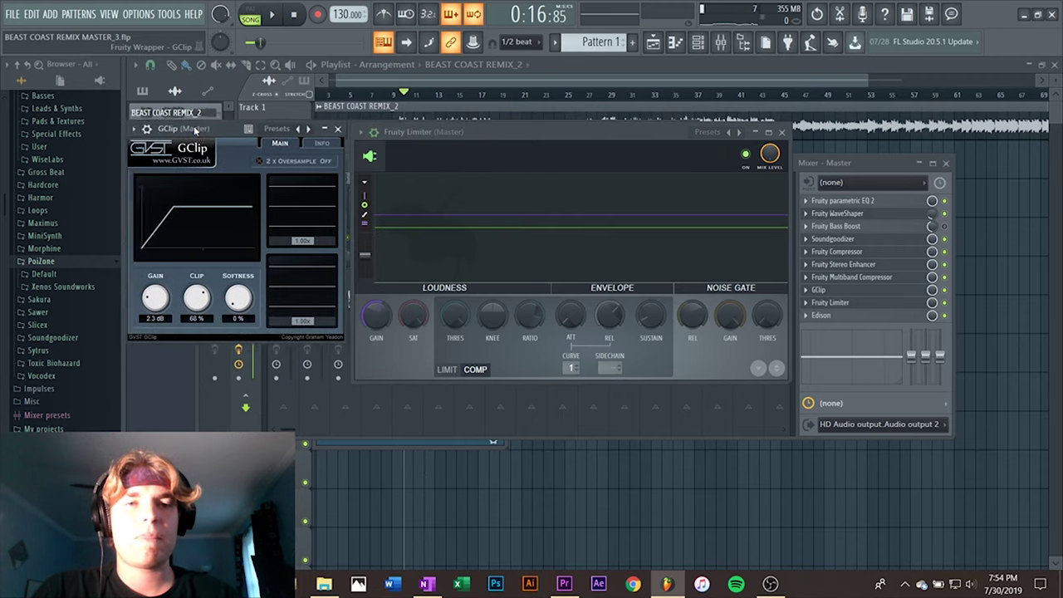
Play the track with GClip's clip raised to 88%, stop playback, and bring the clip down to 69%
key("space")
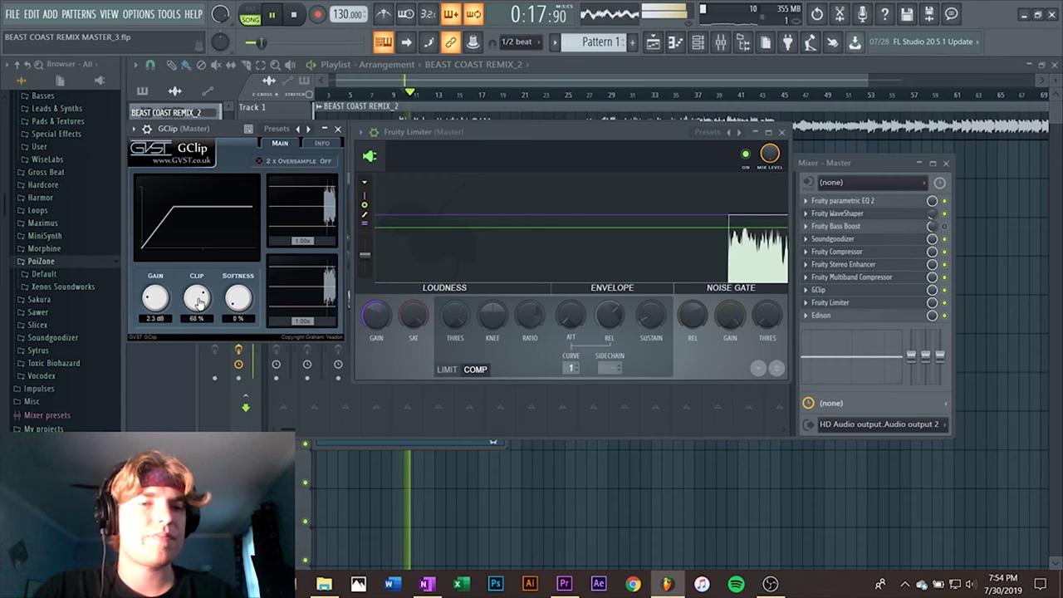
mouse_move(199, 304)
left_mouse_down()
mouse_move(203, 329)
mouse_move(204, 297)
left_mouse_up()
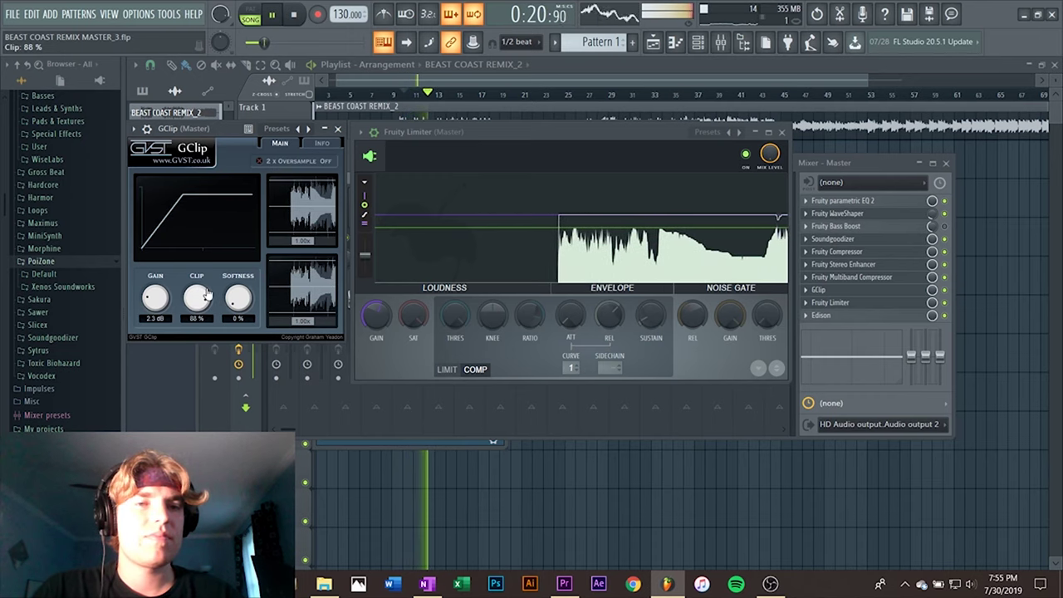
left_click(293, 15)
left_click_drag(207, 302, 209, 309)
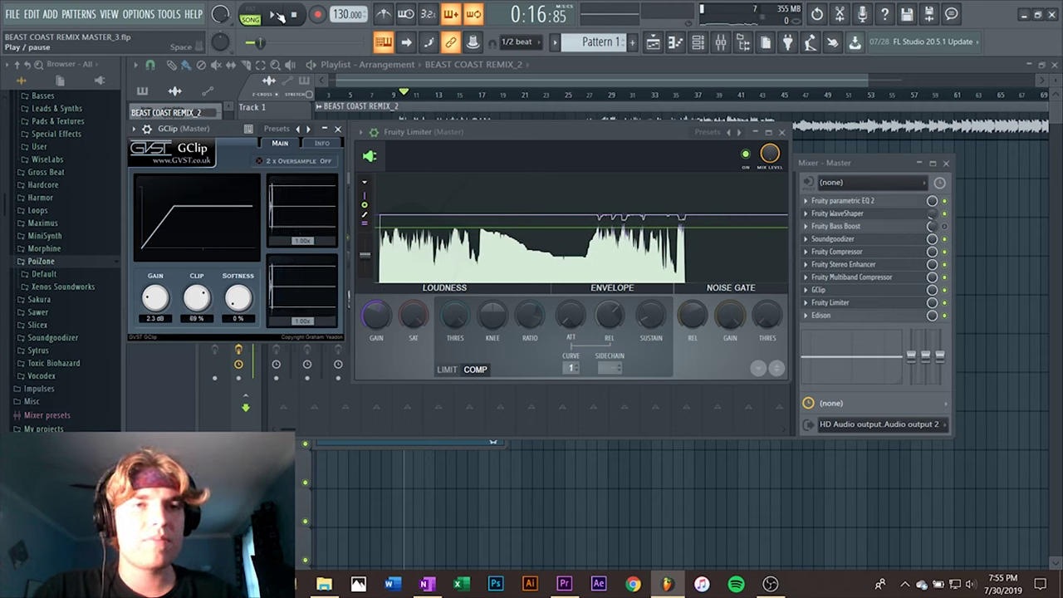
Set GClip's clip to 67% during playback, stop the track, and pause the Limiter's waveform display
left_click(274, 15)
left_click_drag(202, 297, 203, 301)
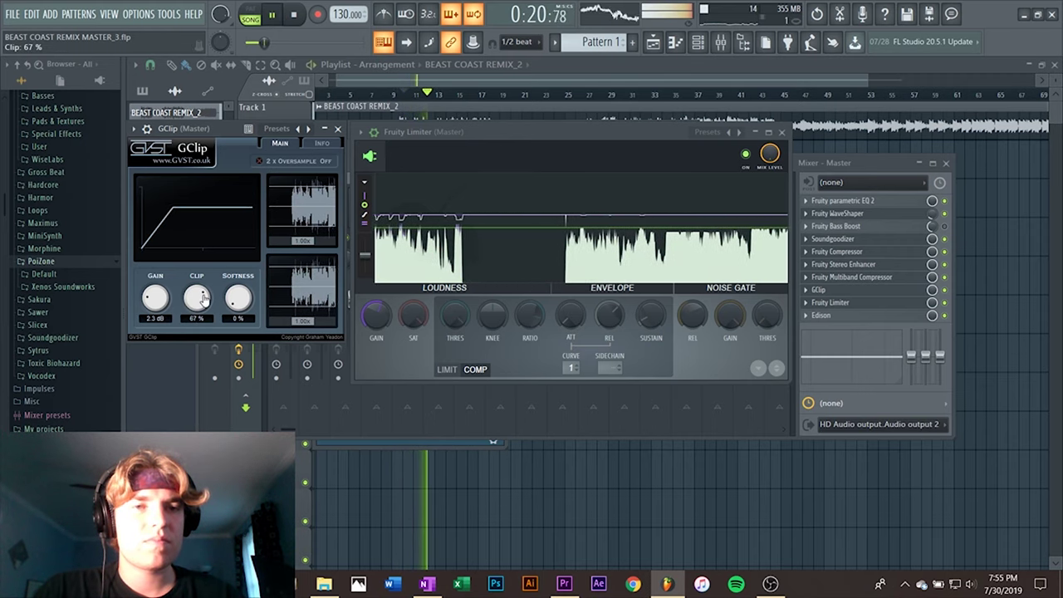
key("space")
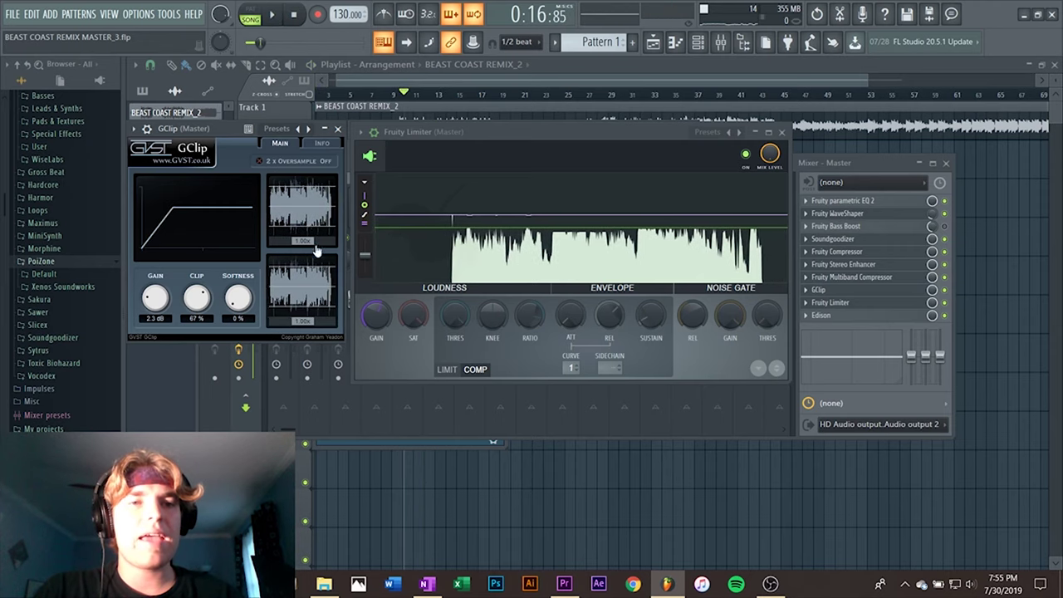
left_click(501, 242)
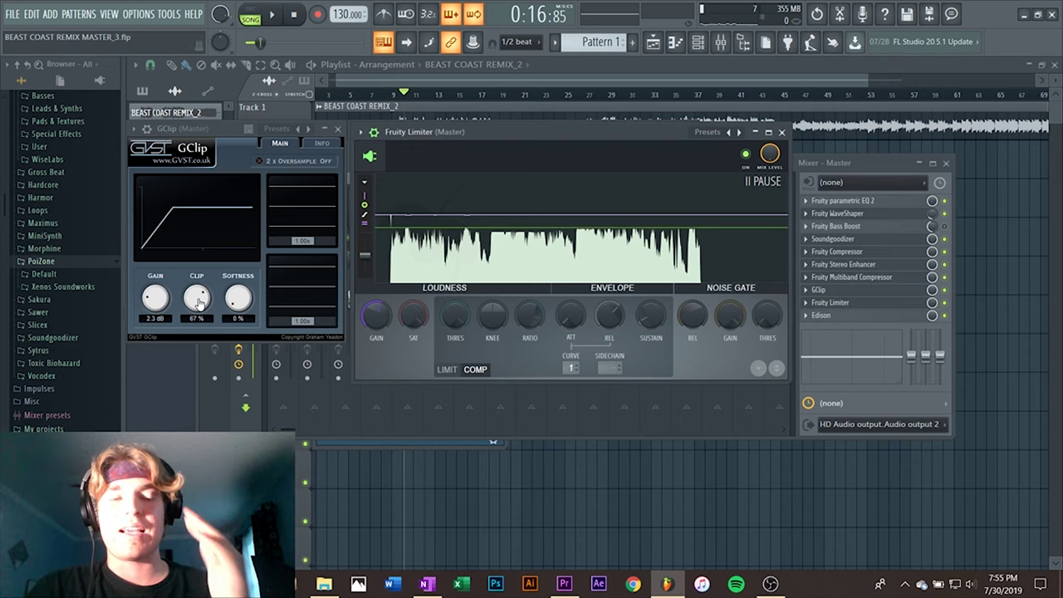
Play the track while trying GClip's gain at up to 2.8 dB, and stop playback
left_click(274, 15)
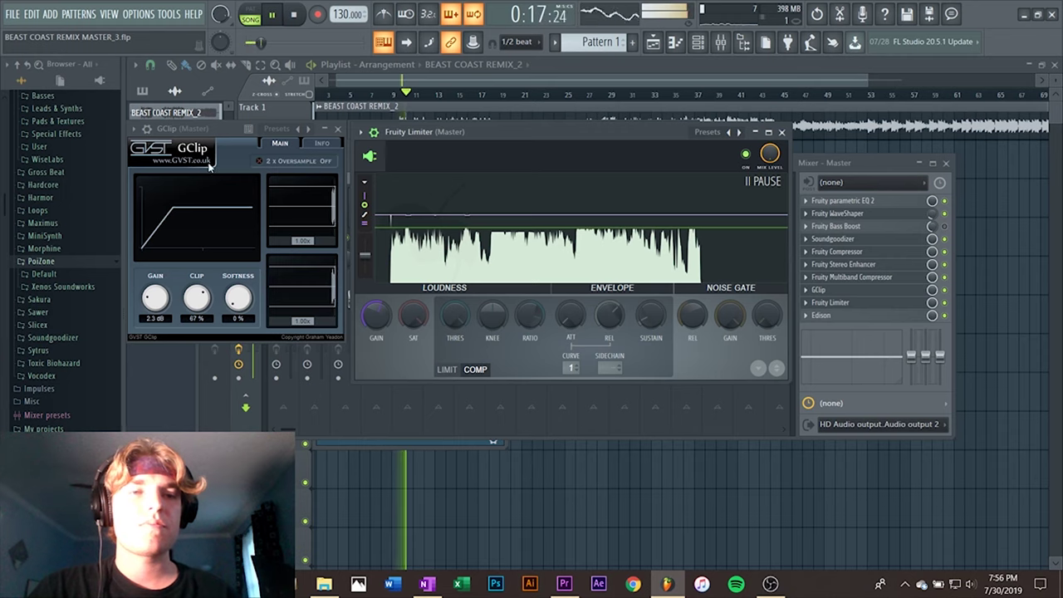
mouse_move(156, 302)
left_mouse_down()
mouse_move(170, 283)
mouse_move(168, 303)
left_mouse_up()
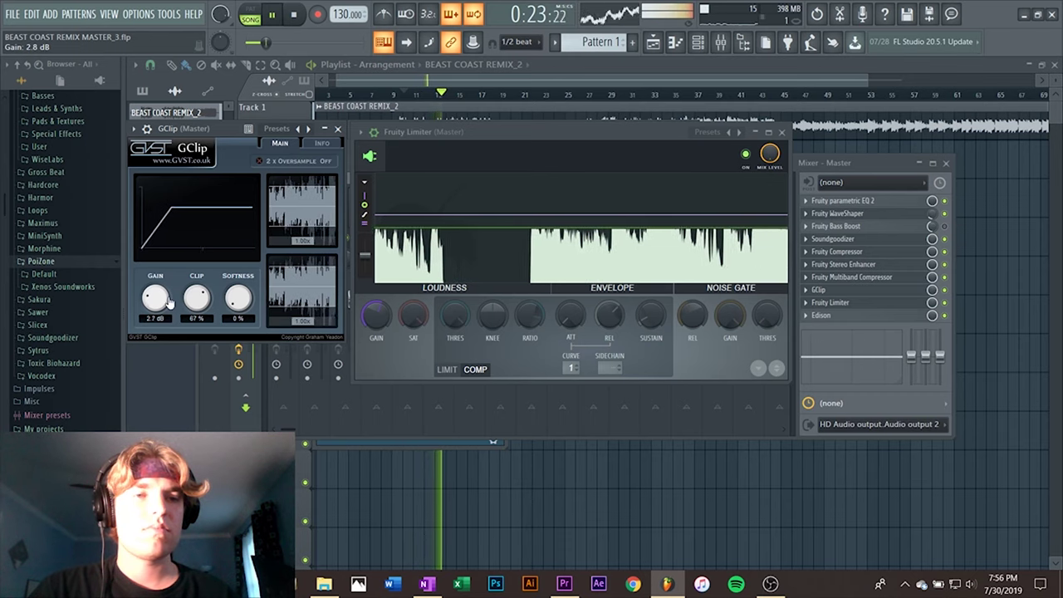
left_click(295, 16)
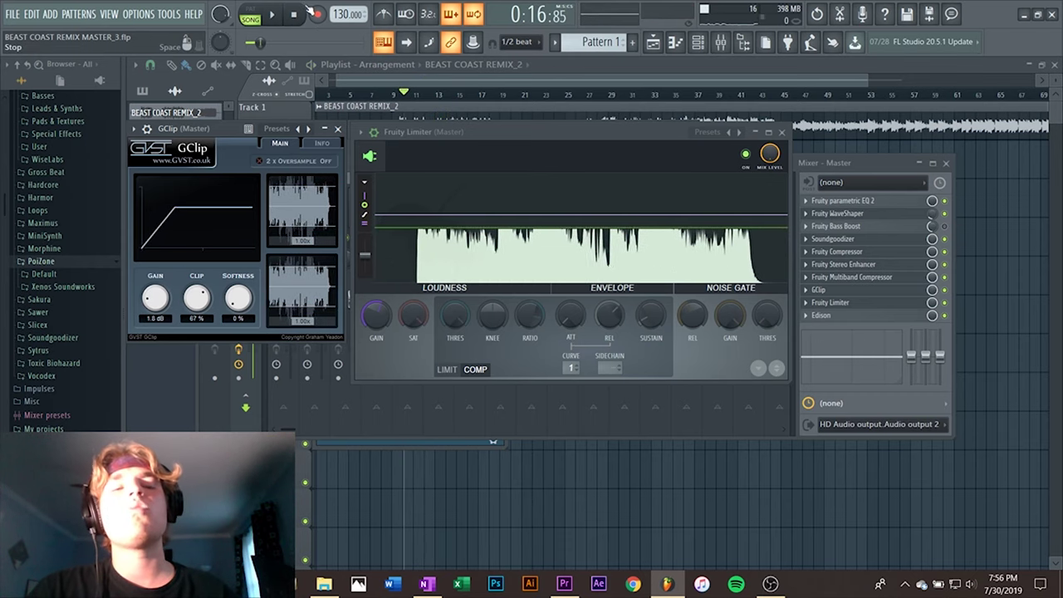
Set GClip's gain to 2.1 dB and its clip to 68% while auditioning the track
scroll(161, 296, "up", 2)
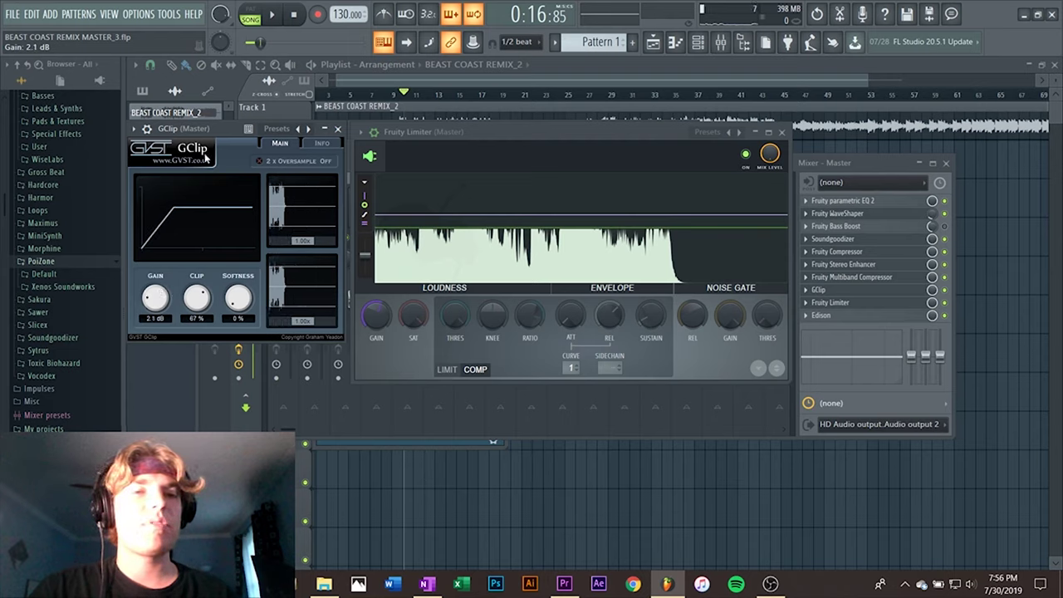
left_click(277, 18)
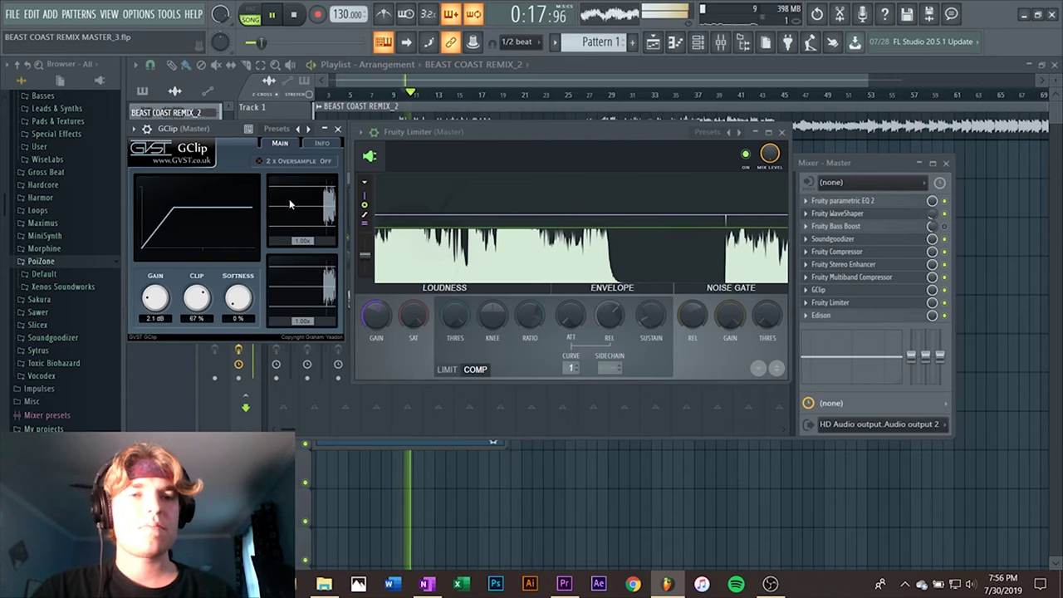
scroll(198, 297, "up", 1)
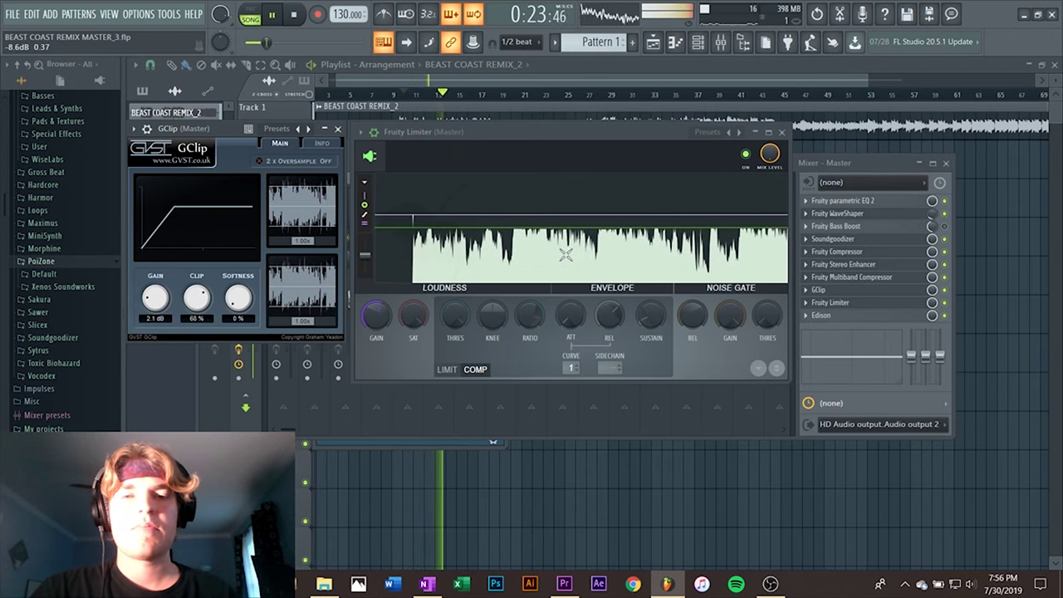
Play the track from the start position while trying the Limiter's gain at 6.3 dB, and stop playback
key("space")
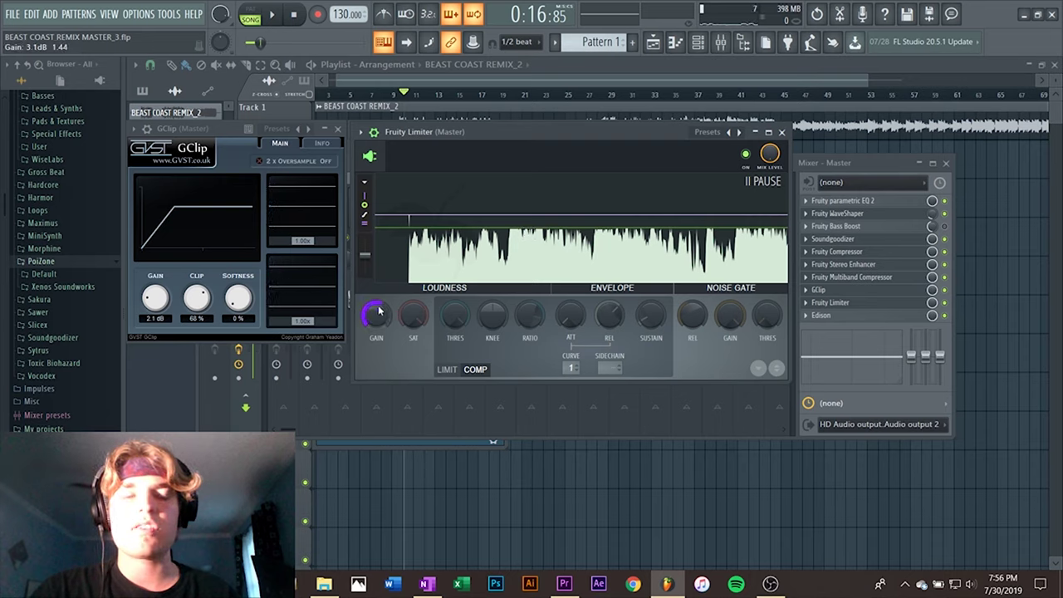
key("space")
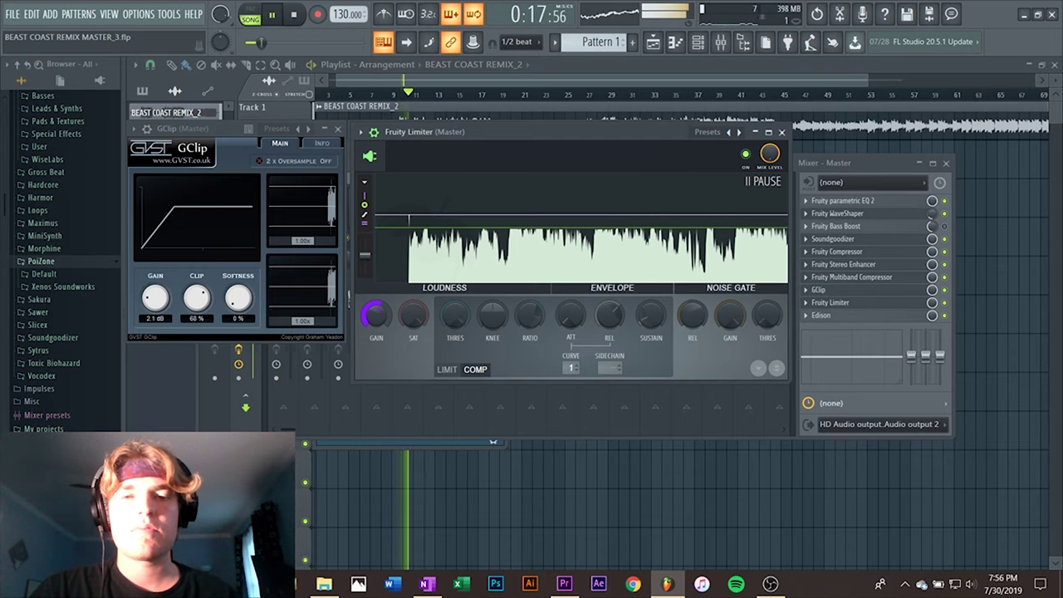
left_click_drag(362, 322, 361, 322)
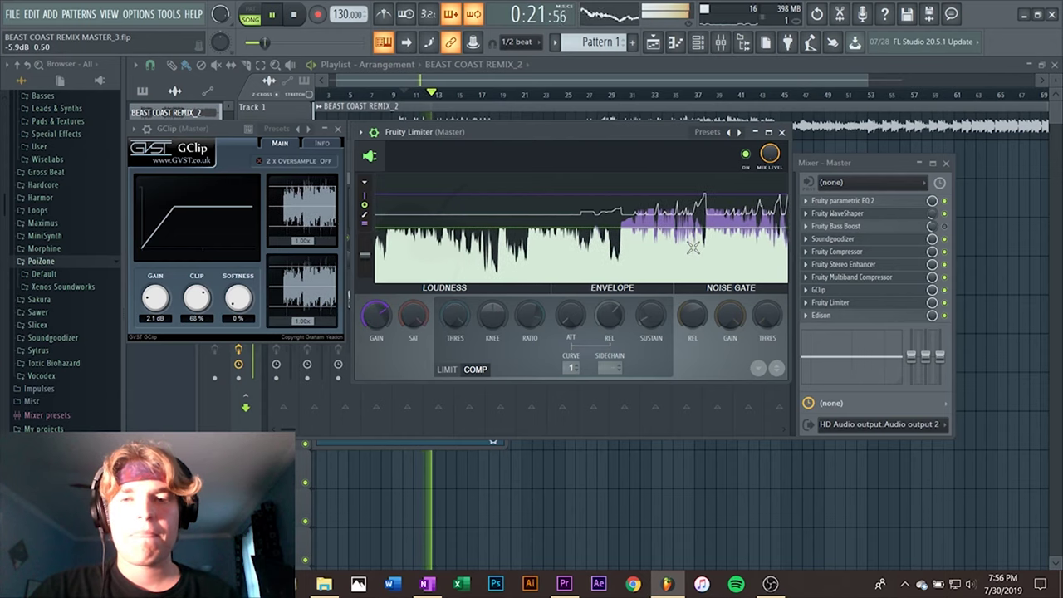
key("space")
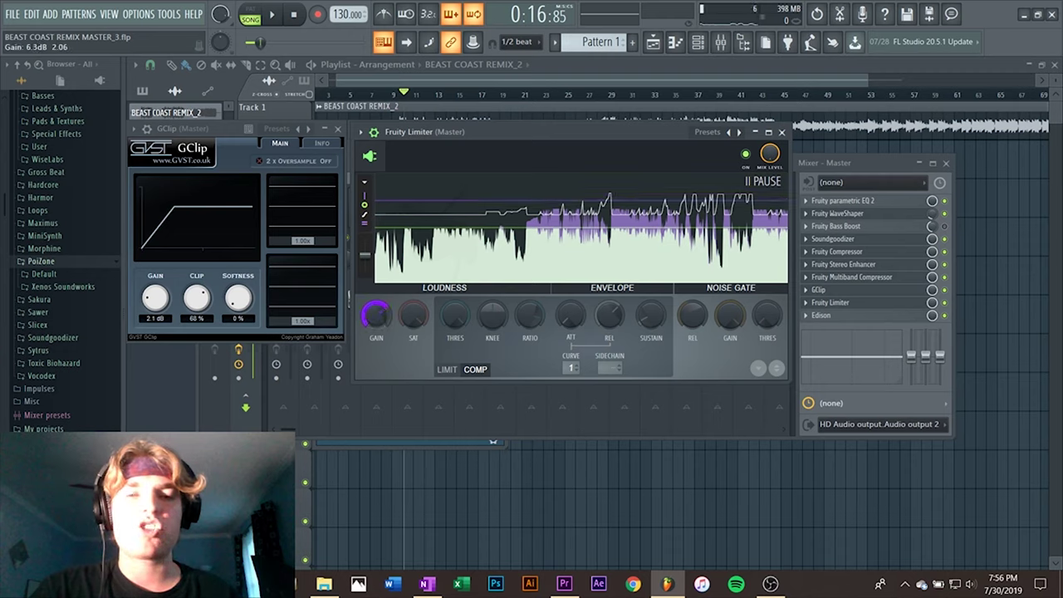
Bring the Limiter's gain down to about 3.2 dB while the track plays, and stop playback
key("space")
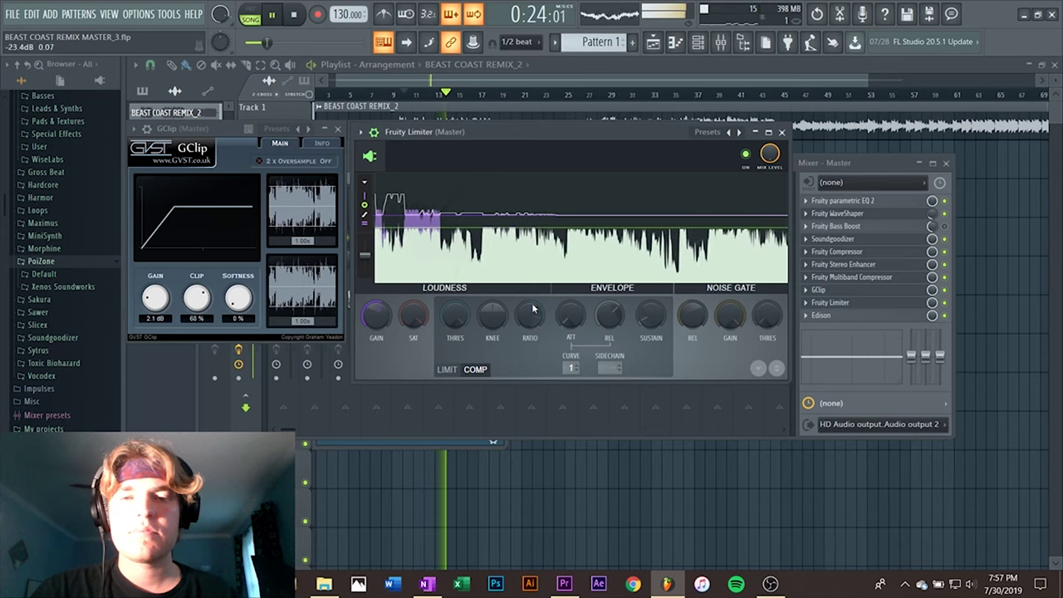
left_click_drag(376, 322, 376, 320)
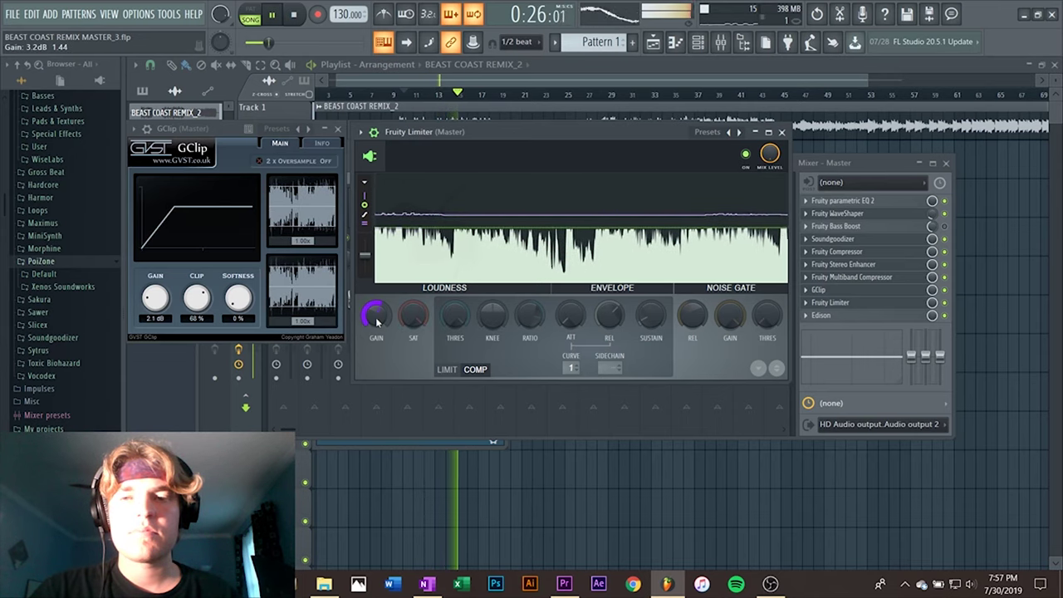
left_click_drag(376, 322, 376, 330)
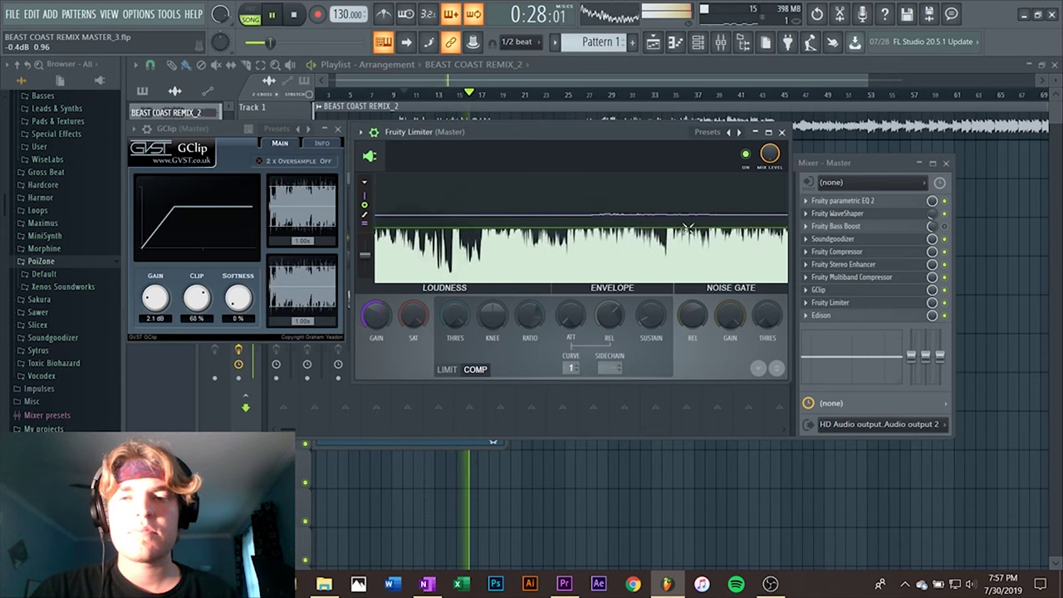
key("space")
left_click(688, 228)
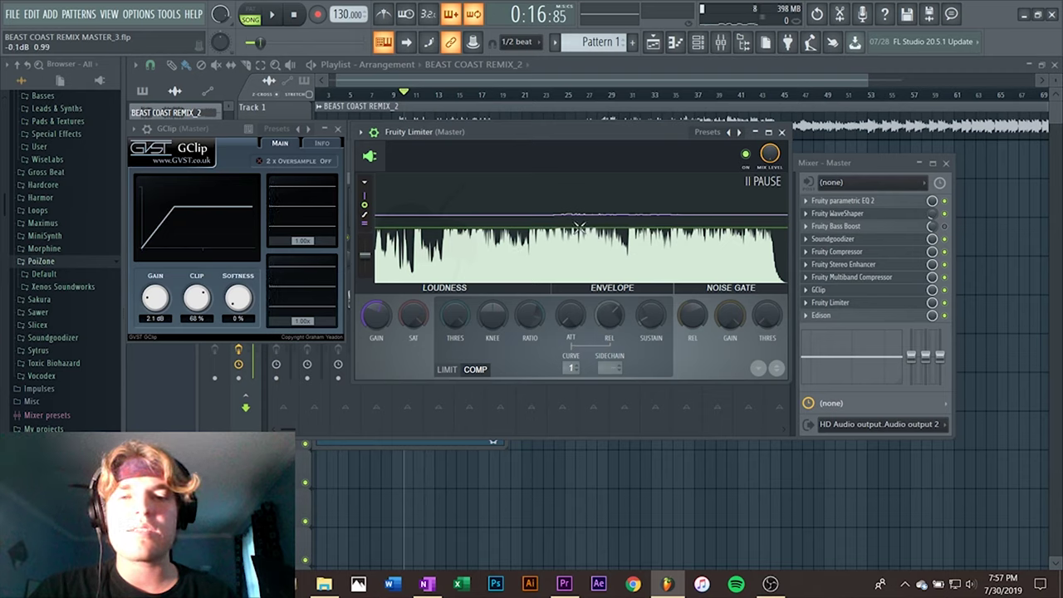
Play the track again to check the Limiter's waveform against its ceiling, and stop playback
key("space")
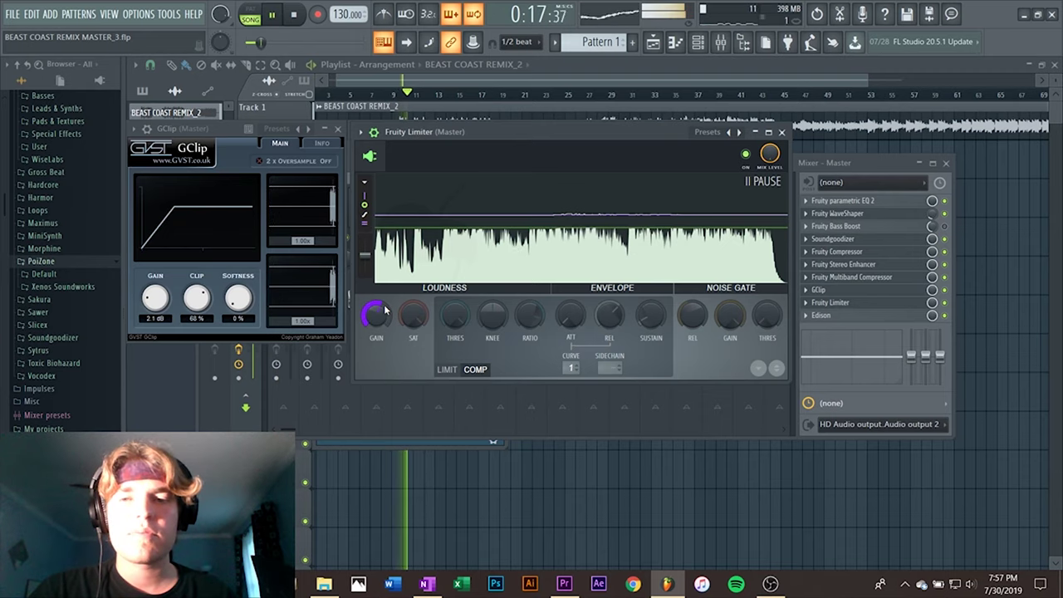
left_click(457, 266)
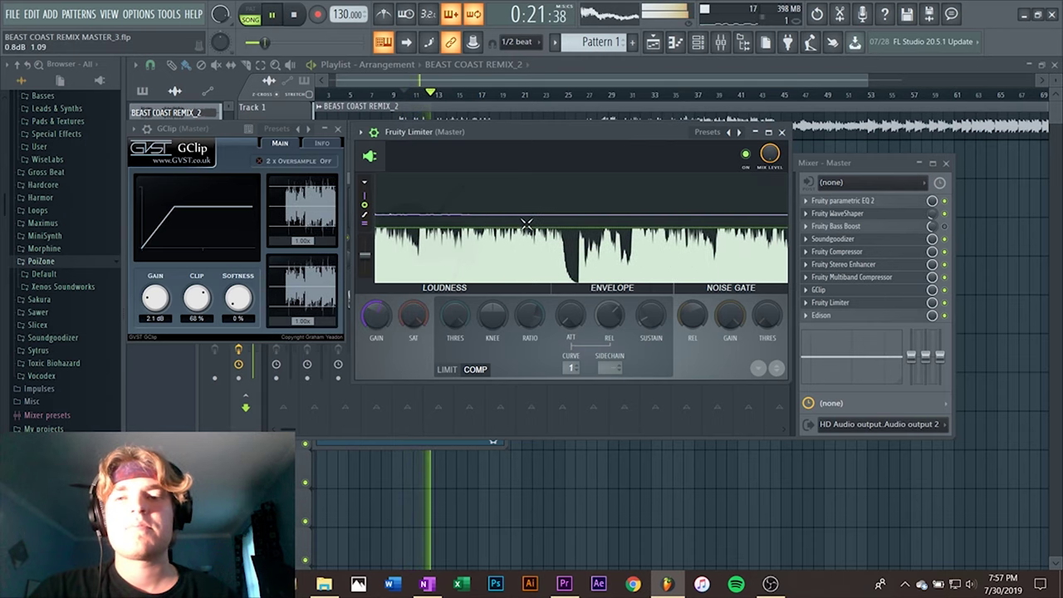
left_click(581, 239)
key("space")
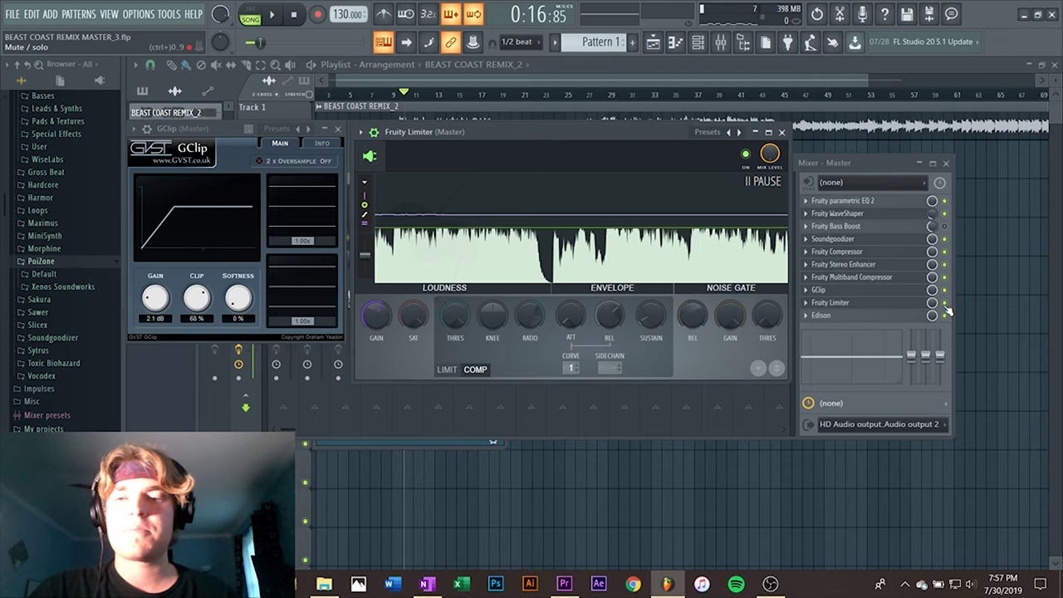
Play the track and bypass the active master effects from Fruity parametric EQ 2 through Fruity Limiter to hear the unmastered sound
left_click(946, 312)
key("space")
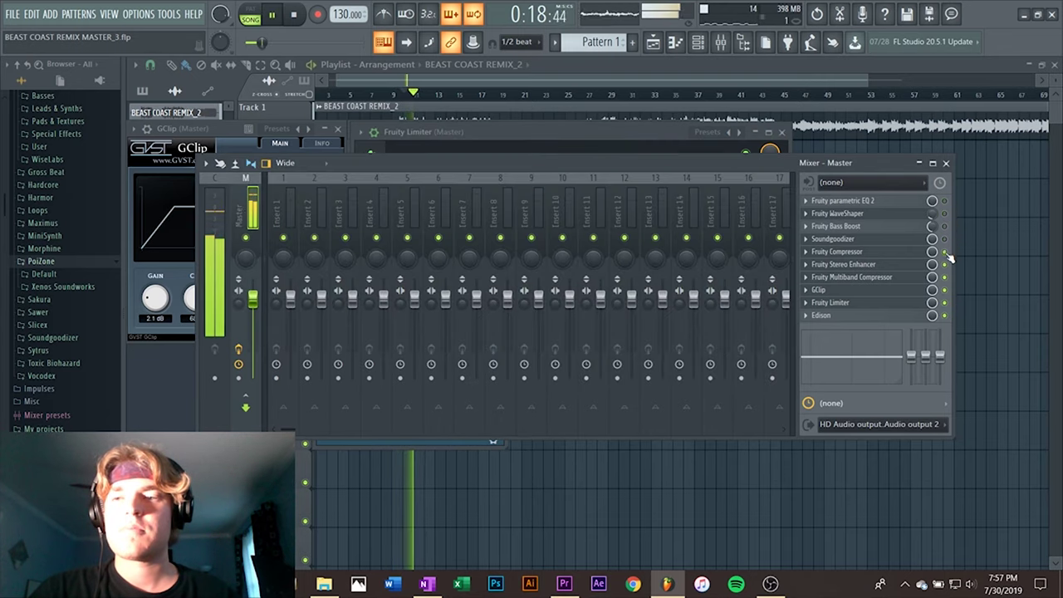
left_click(945, 253)
left_click(946, 265)
left_click(946, 277)
left_click(946, 291)
left_click(946, 303)
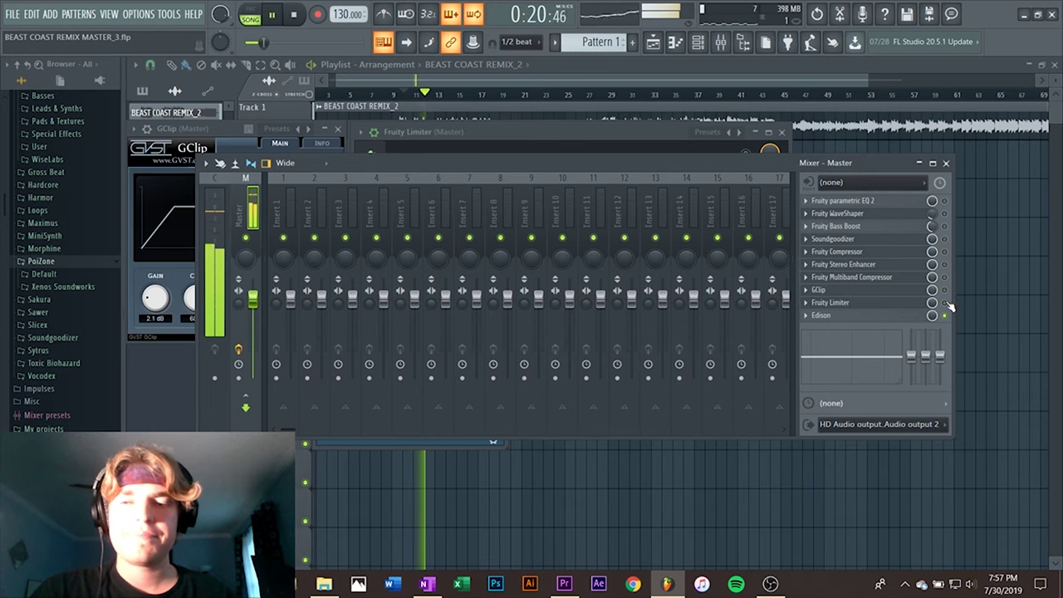
Re-enable the master effects except Fruity Bass Boost during playback to compare the mastered sound, and stop the track
left_click(946, 303)
left_click(946, 290)
left_click(945, 277)
left_click(945, 264)
left_click(945, 251)
left_click(945, 239)
left_click(946, 214)
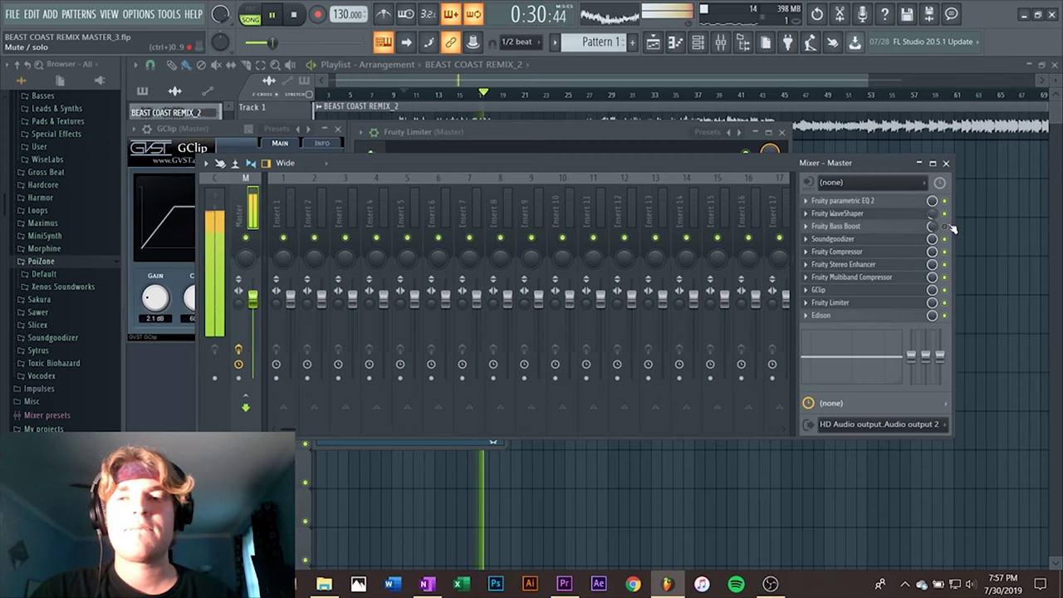
key("space")
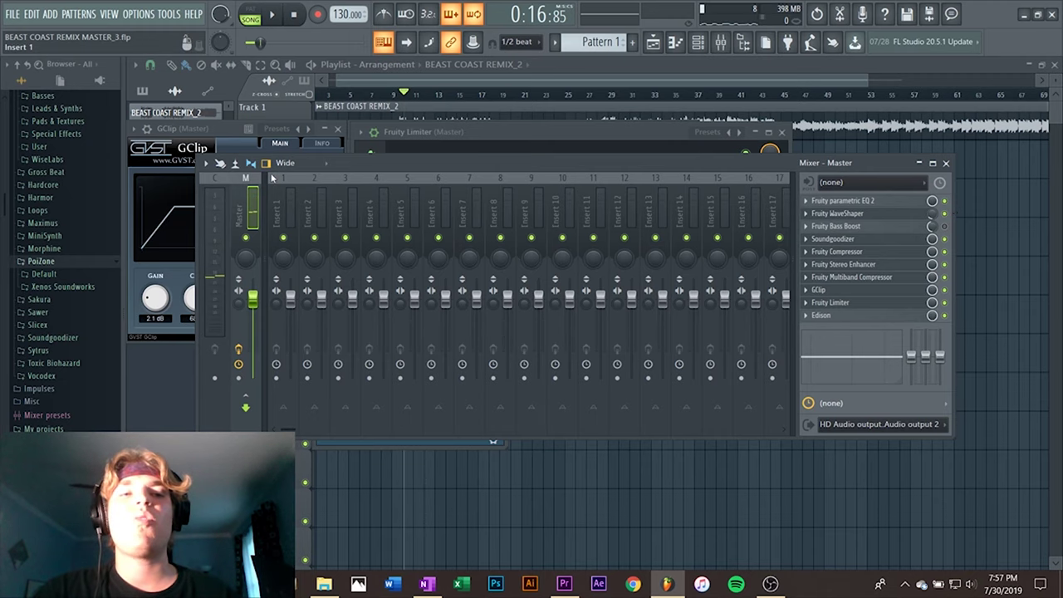
Save the Master track's state as a mixer preset named Mastery in the Mixer presets folder
left_click_drag(611, 166, 579, 187)
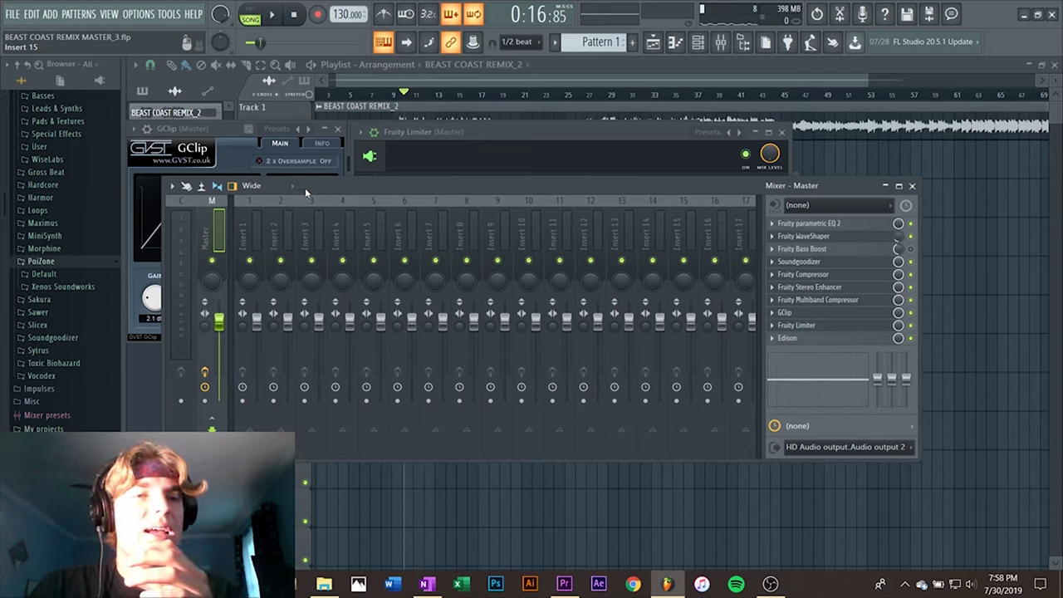
left_click_drag(304, 187, 313, 186)
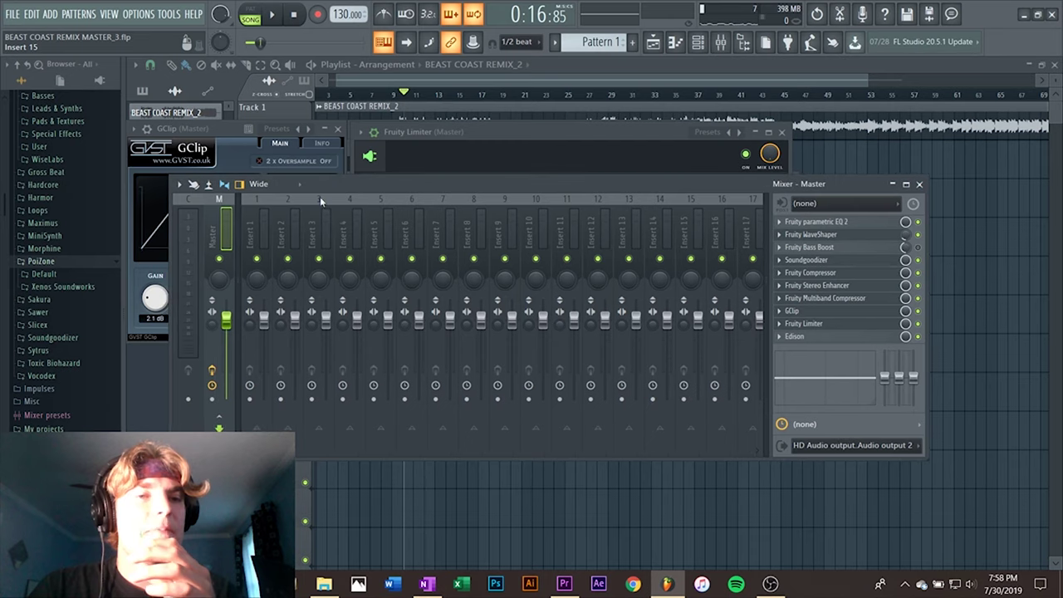
right_click(230, 234)
mouse_move(273, 253)
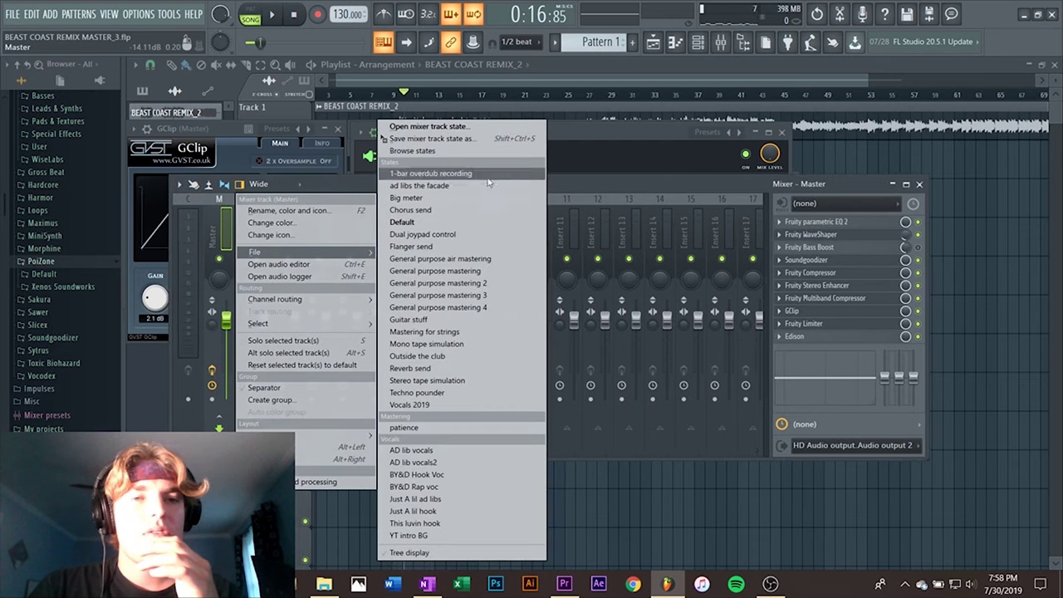
left_click(460, 140)
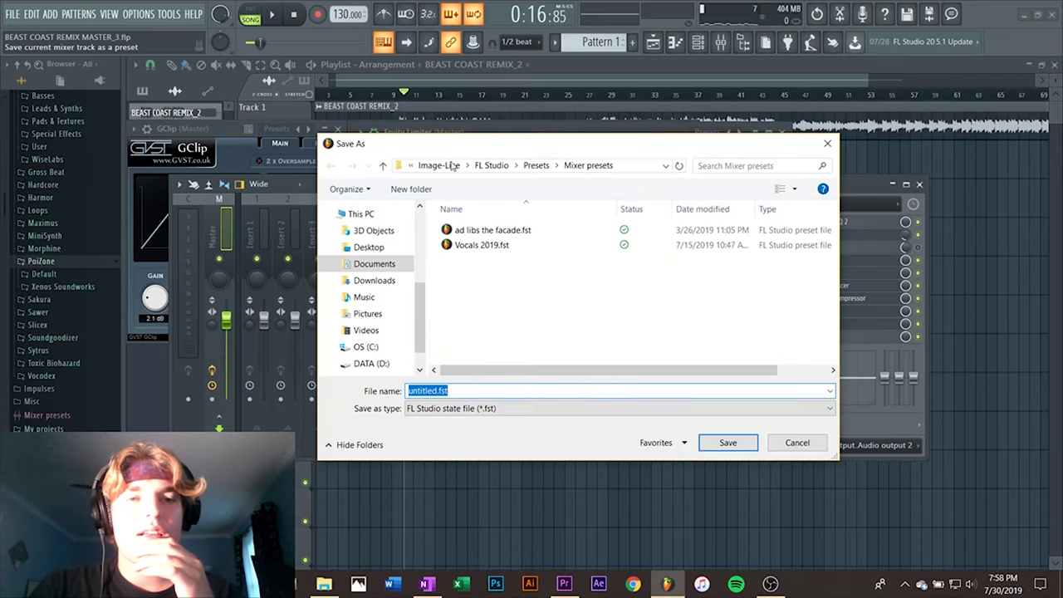
mouse_move(583, 157)
left_mouse_down()
mouse_move(542, 193)
mouse_move(573, 210)
mouse_move(568, 152)
left_mouse_up()
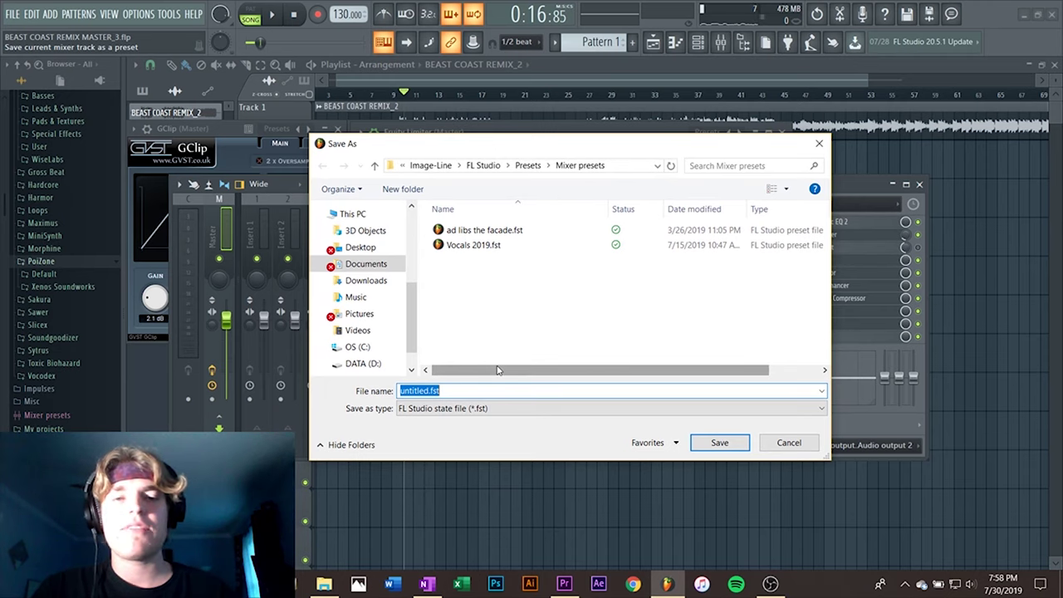
type("Ikan")
key("BackSpace")
key("BackSpace")
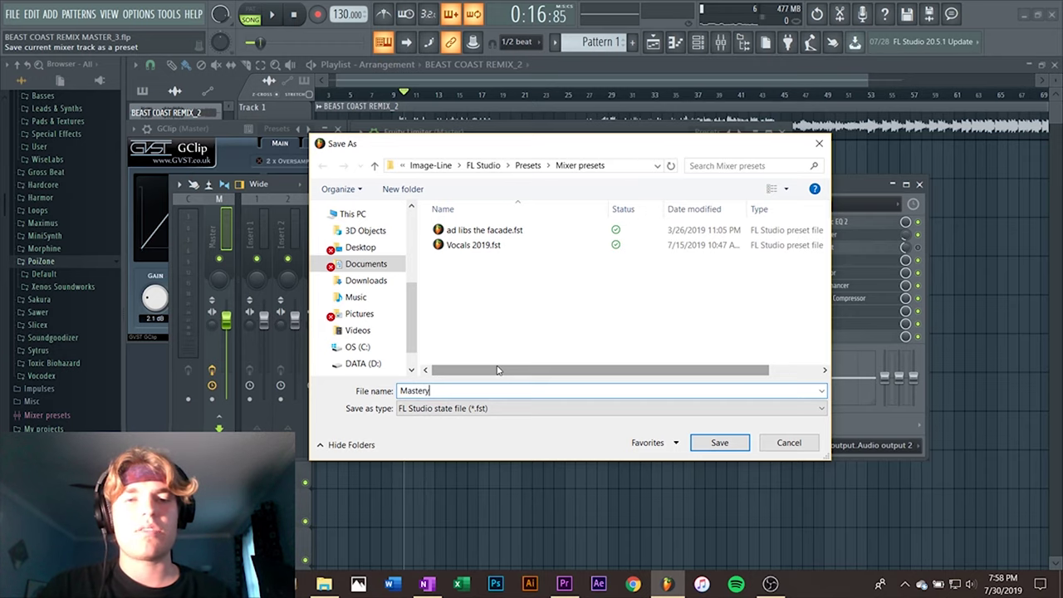
key("Return")
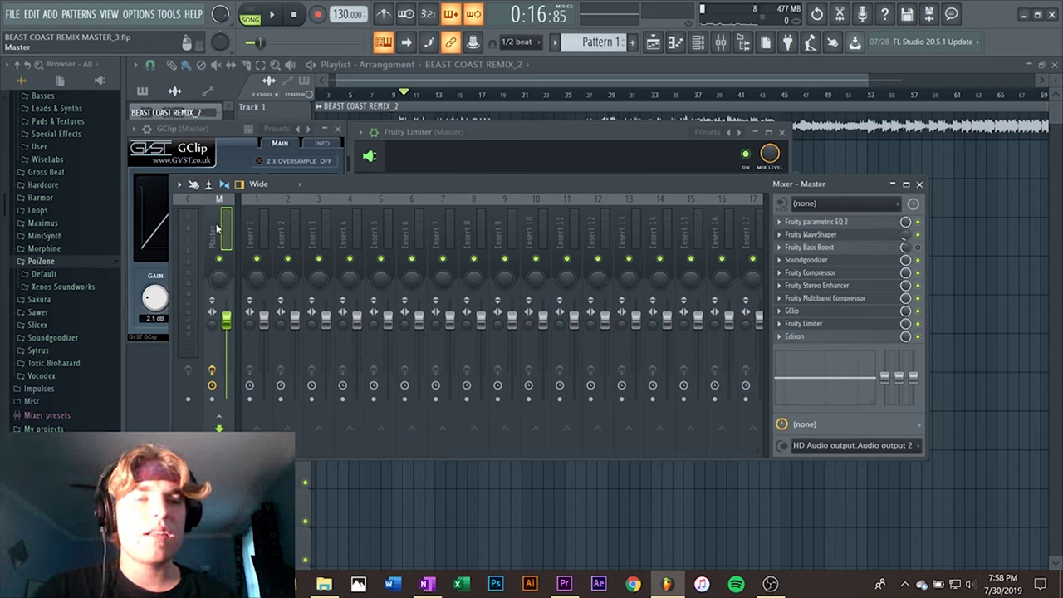
Load the Mastery.fst mixer track state onto Insert 4
left_click(357, 229)
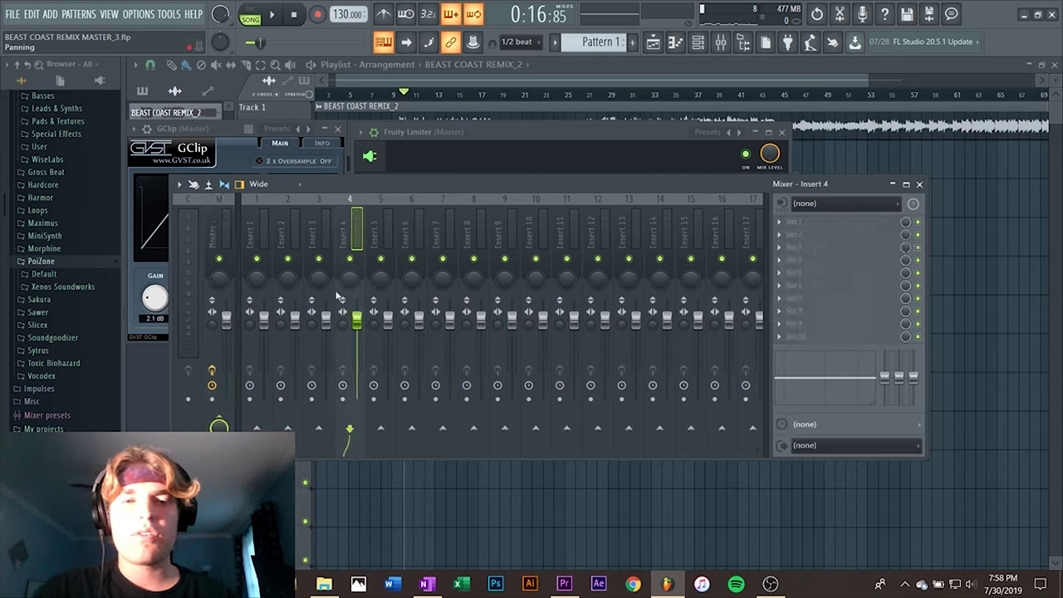
right_click(346, 240)
mouse_move(437, 252)
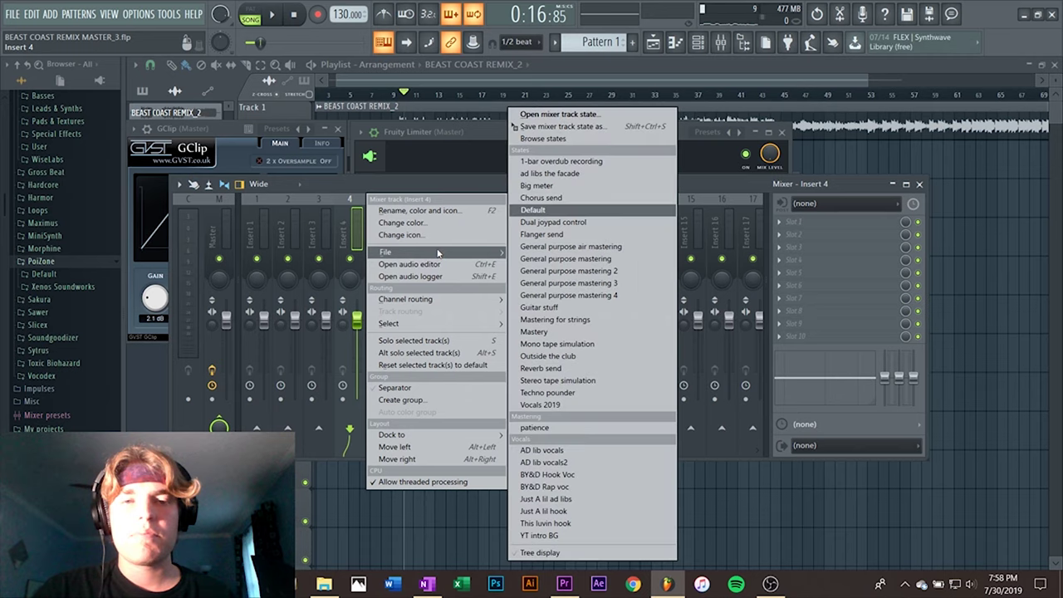
left_click(585, 119)
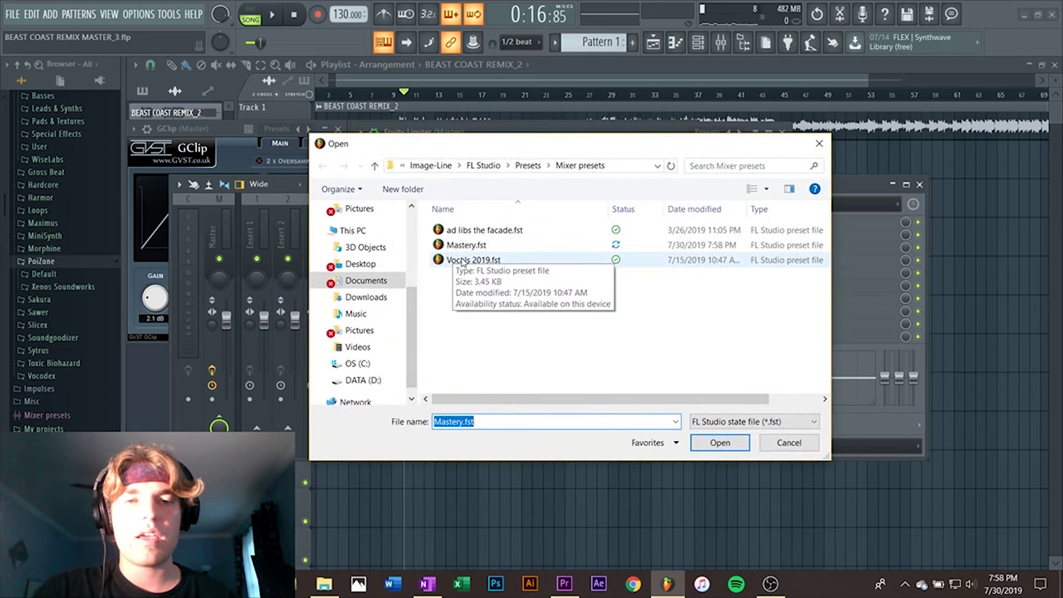
left_click_drag(646, 153, 594, 191)
left_click(422, 287)
double_click(422, 286)
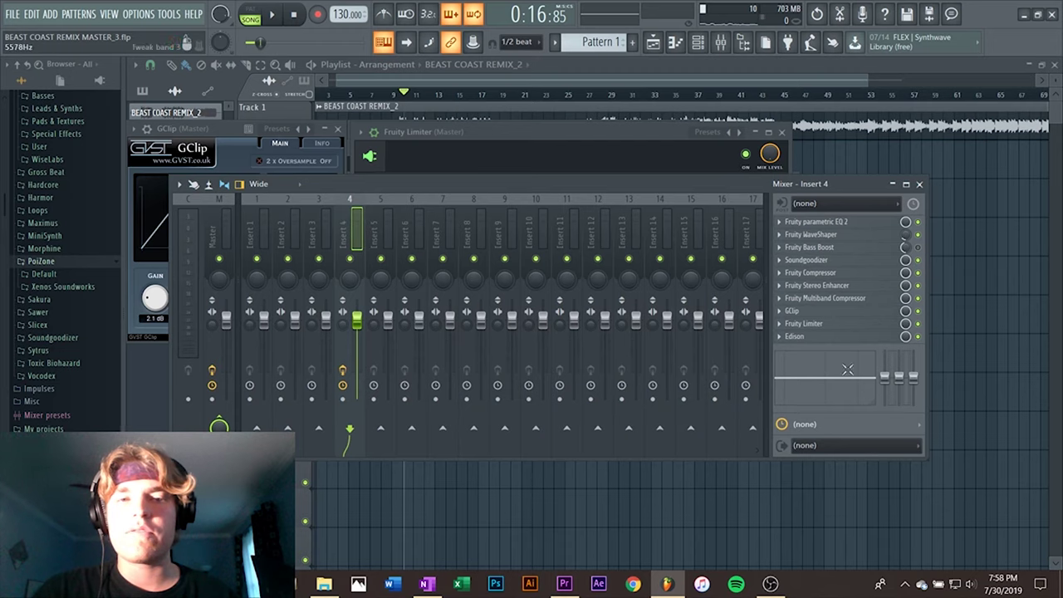
Turn off the effects on Insert 4, reselect the Master track and reposition the mixer window
left_click(332, 366)
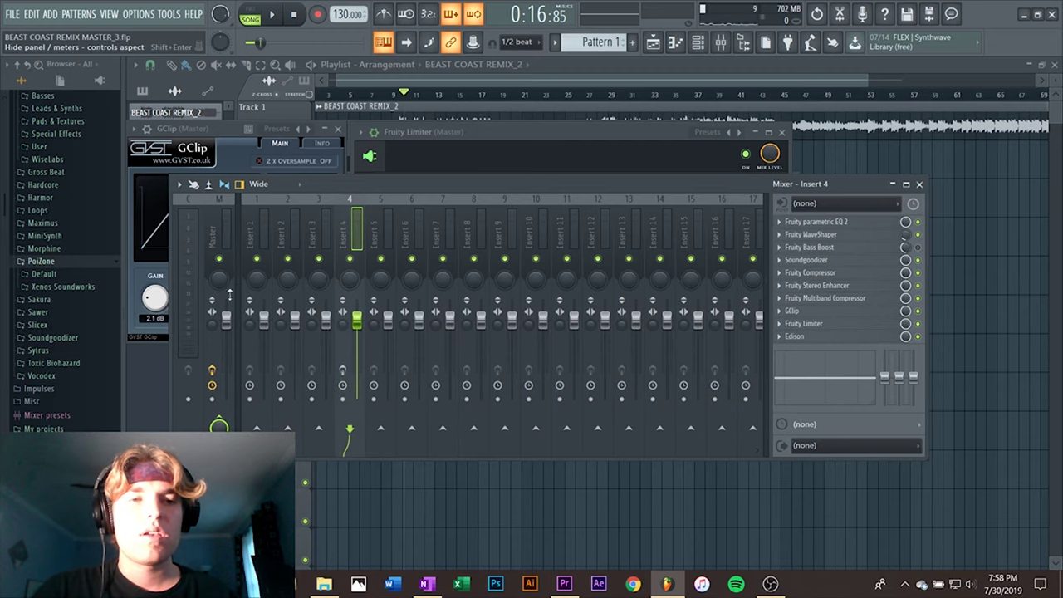
left_click(223, 232)
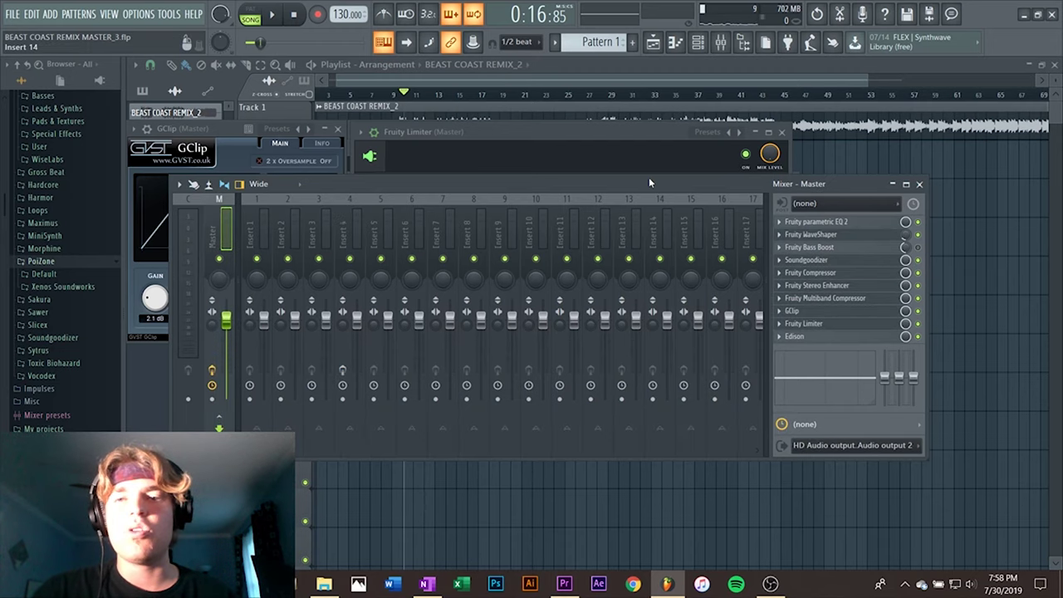
left_click_drag(648, 183, 707, 184)
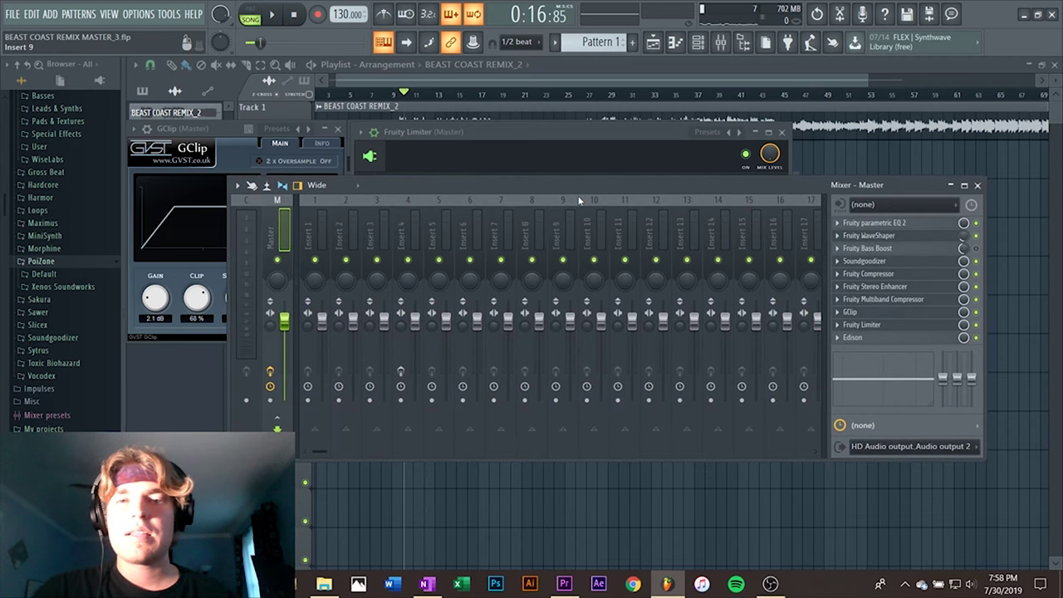
left_click_drag(575, 192, 535, 182)
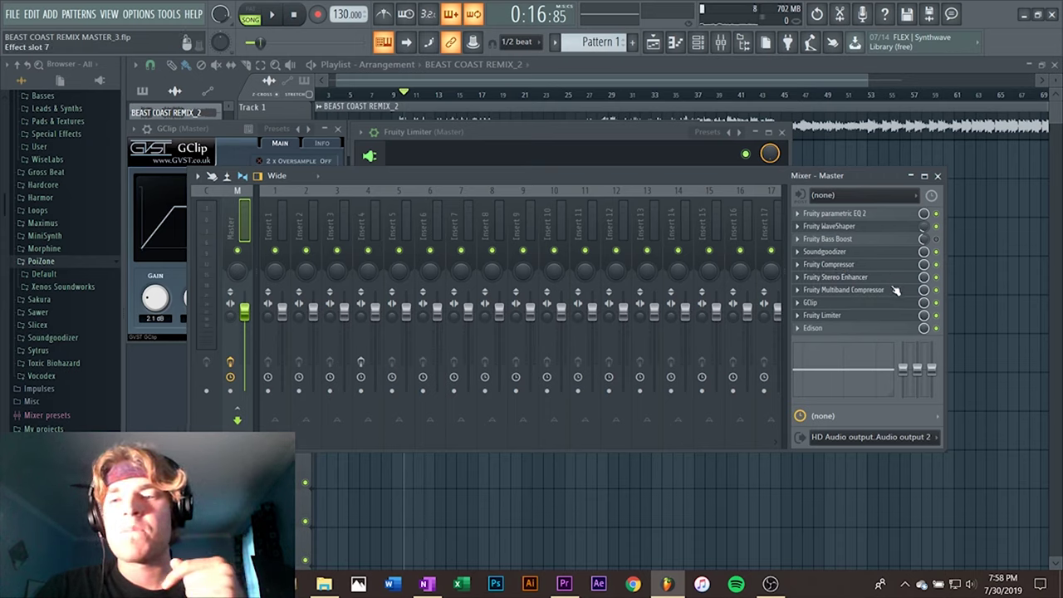
Open the Master track's Fruity Compressor to review its settings
left_click(859, 266)
left_click(859, 266)
left_click(859, 266)
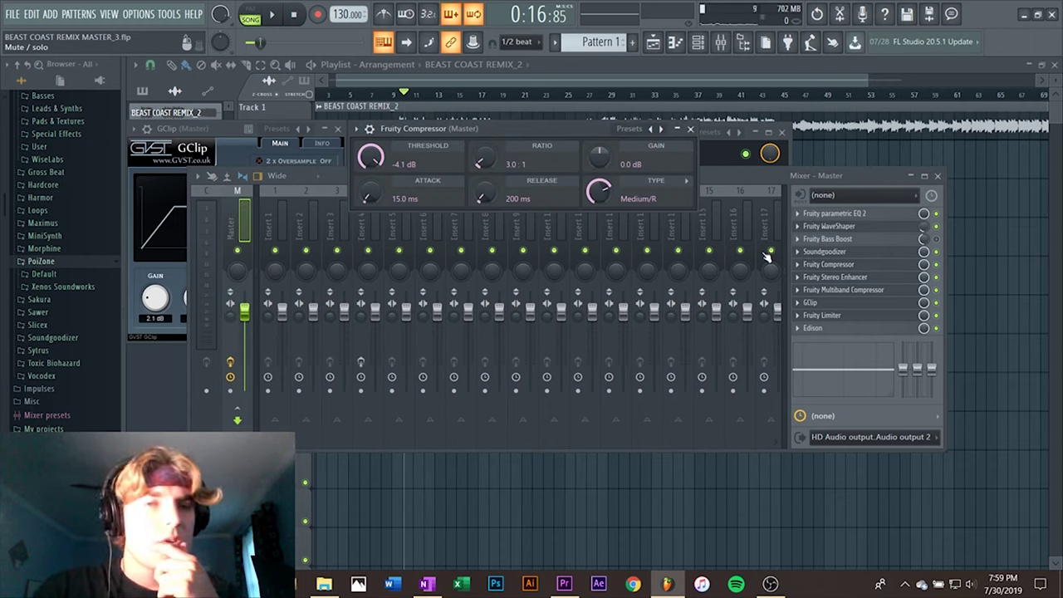